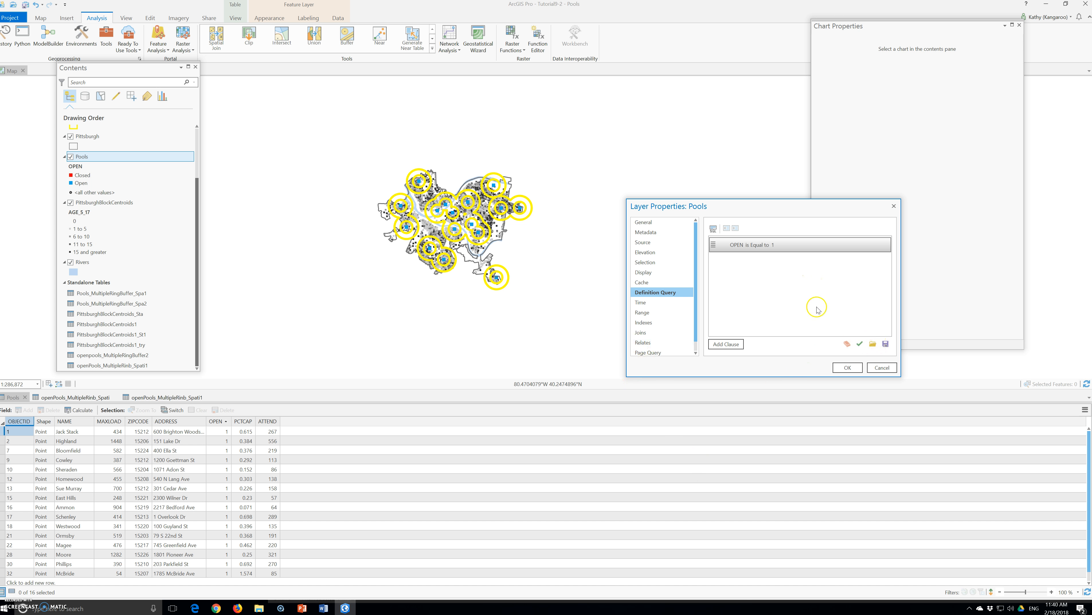
- Try removing the Pools layer's definition query clause, then cancel the layer properties
left_click(846, 343)
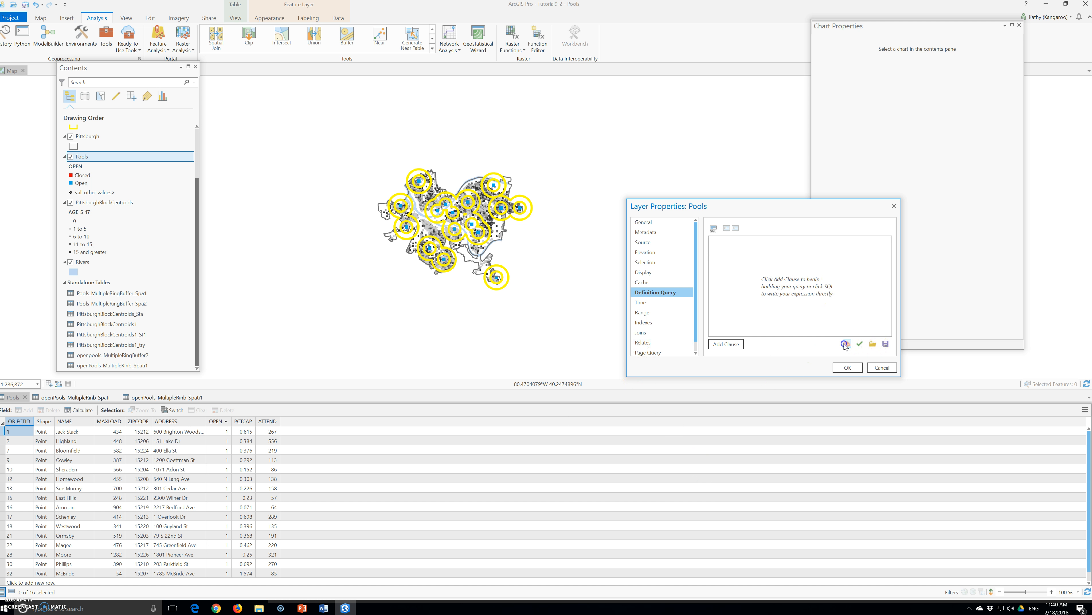
left_click(890, 369)
- Open the Select Layer By Attribute tool and set its input layer to Pools
left_click(103, 38)
left_click(391, 150)
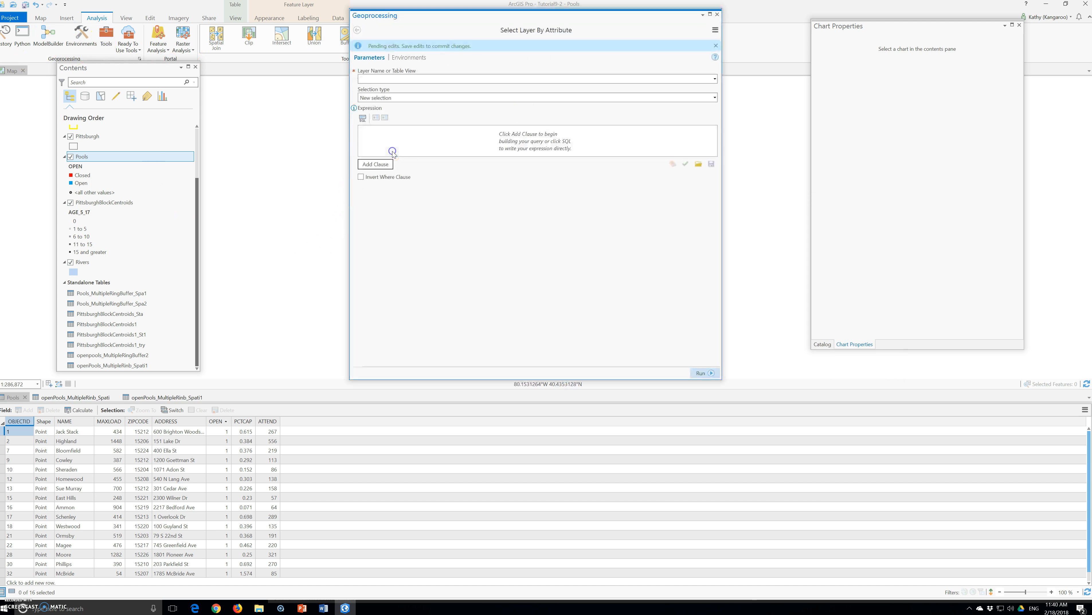
left_click(714, 78)
left_click(450, 211)
left_click(363, 118)
left_click(363, 117)
- Add the clause OPEN is Equal to 1, run the selection, and close the tool
left_click(375, 164)
left_click(447, 149)
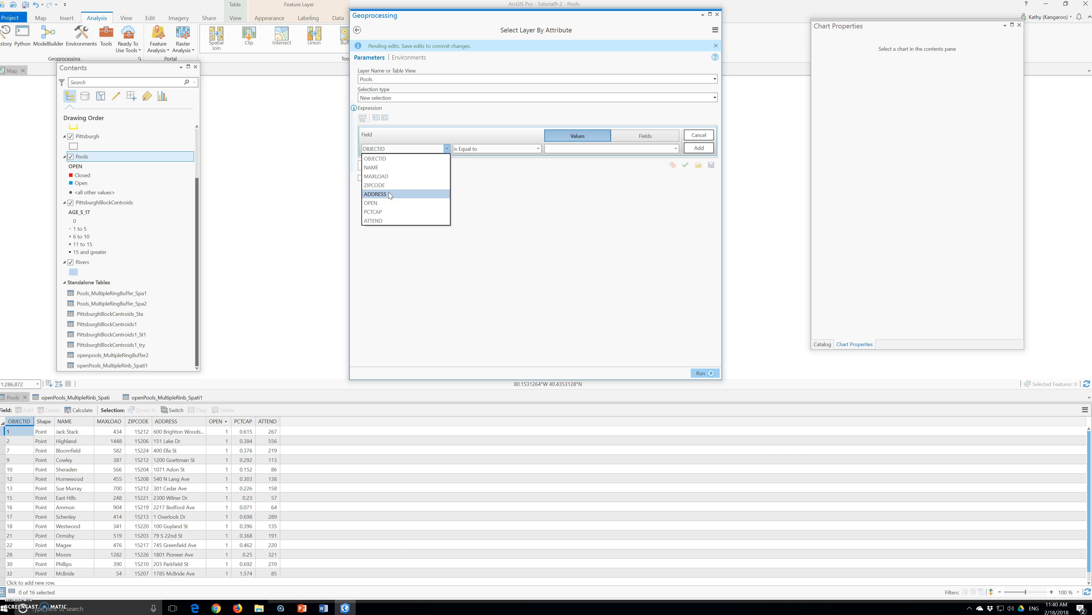
left_click(387, 203)
left_click(673, 149)
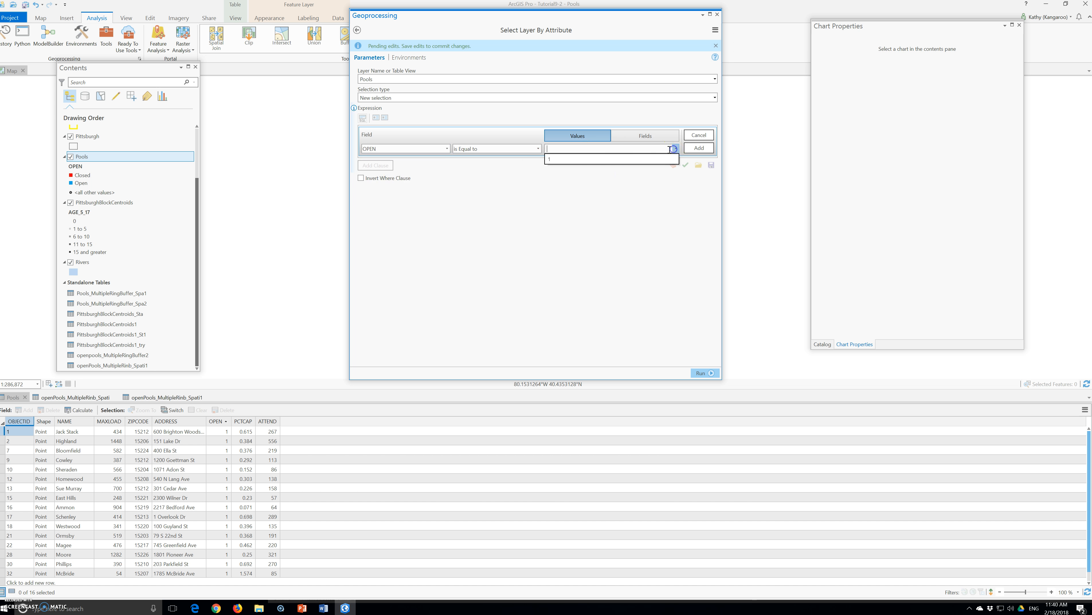
left_click(560, 160)
left_click(687, 166)
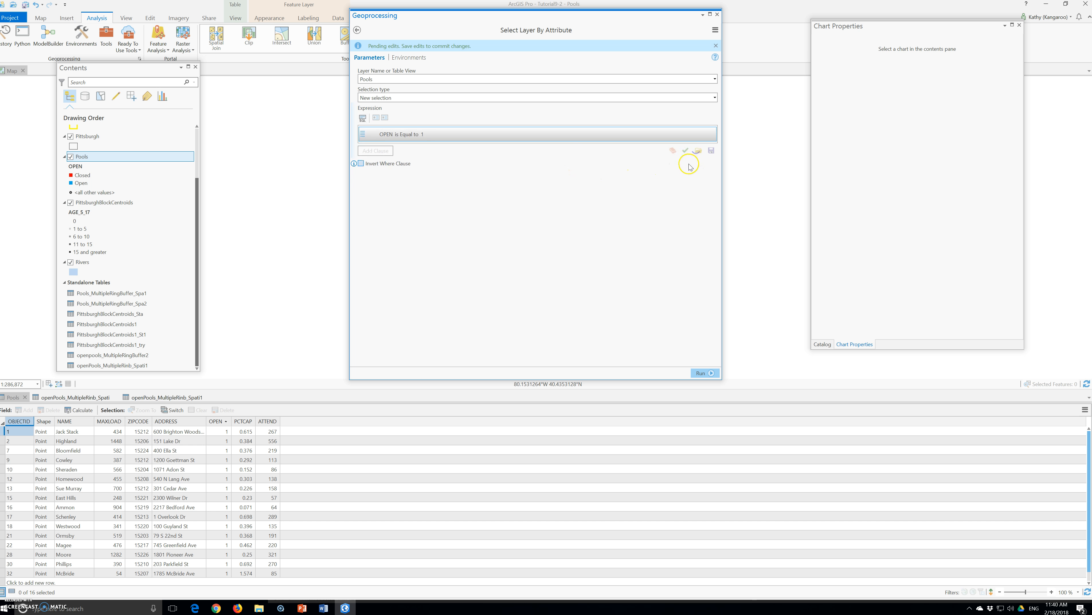
left_click(702, 373)
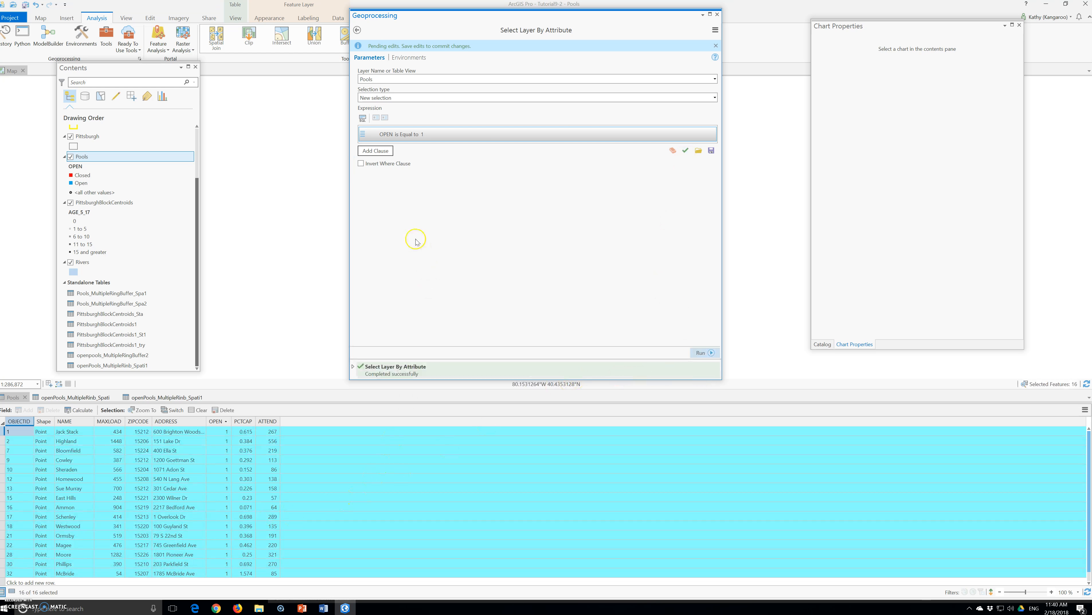
left_click(716, 14)
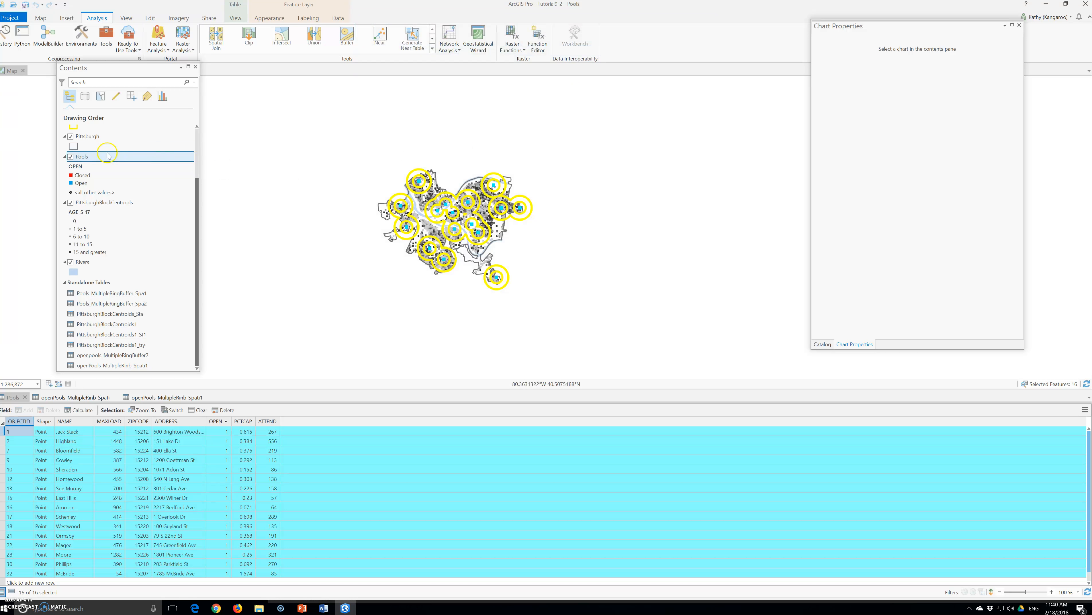
- Open the Multiple Ring Buffer tool and set its input features to Pools
left_click(113, 43)
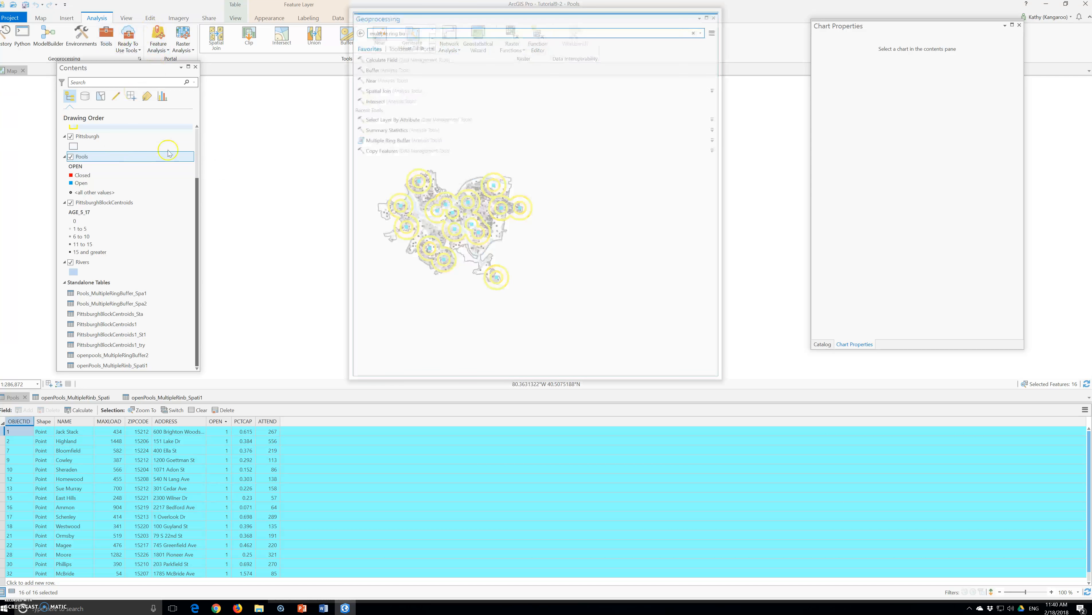
left_click(397, 139)
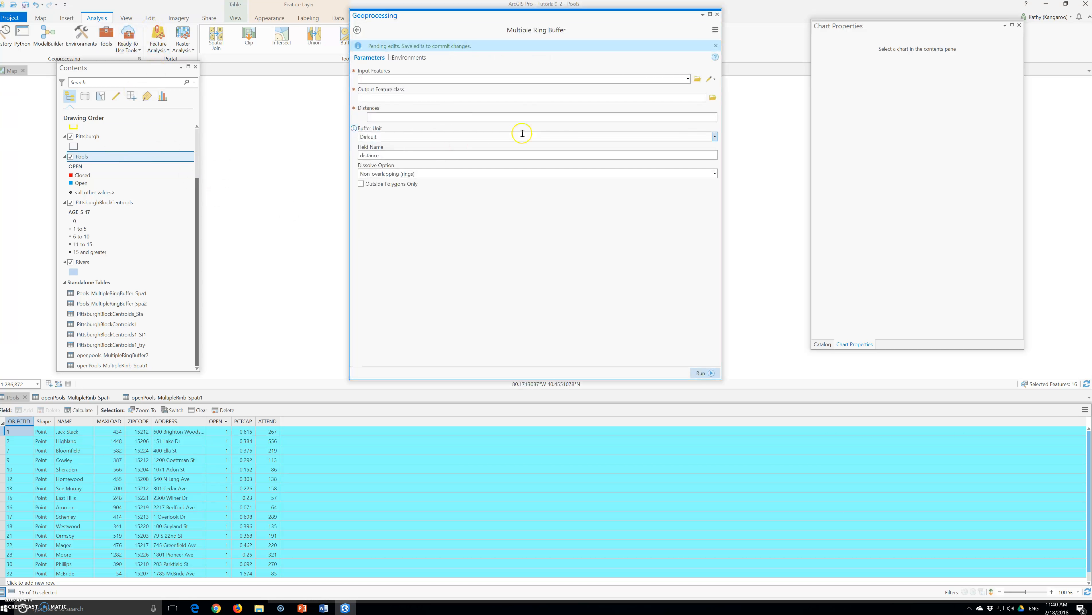
left_click(687, 79)
left_click(409, 133)
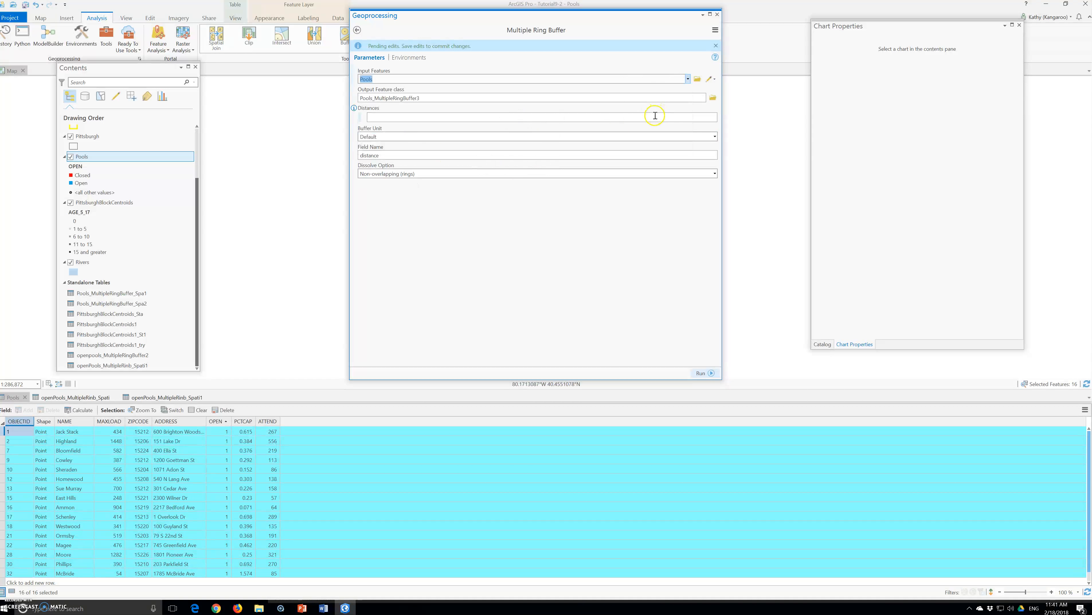
- Enter a 0.5 buffer distance and set the buffer unit to Miles
left_click(702, 119)
key("Return")
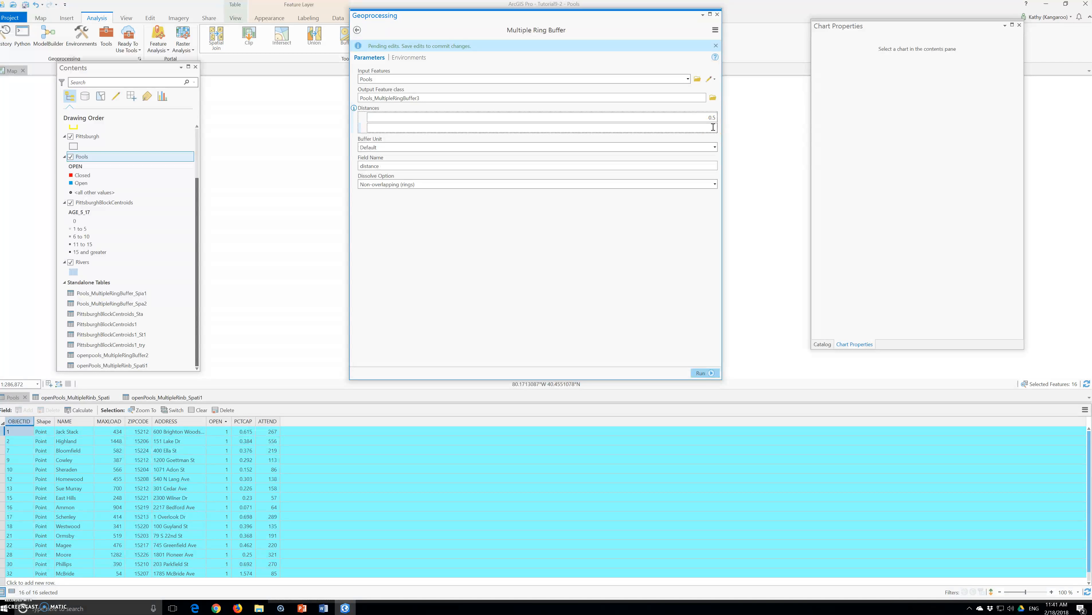
left_click(714, 147)
left_click(400, 227)
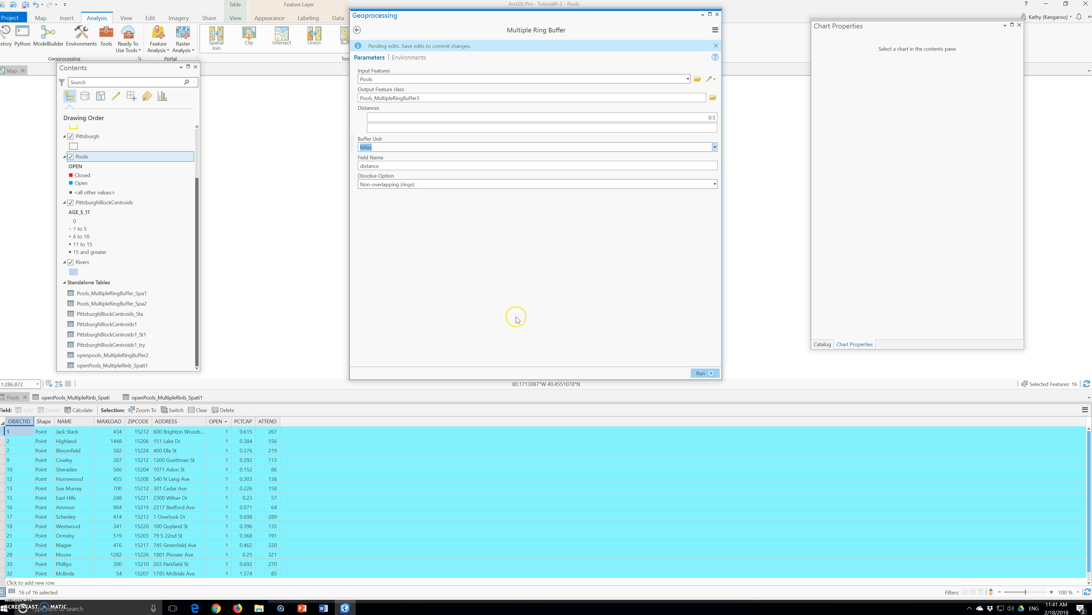
- Add a second ring distance of 1 and run the Multiple Ring Buffer tool
left_click(701, 373)
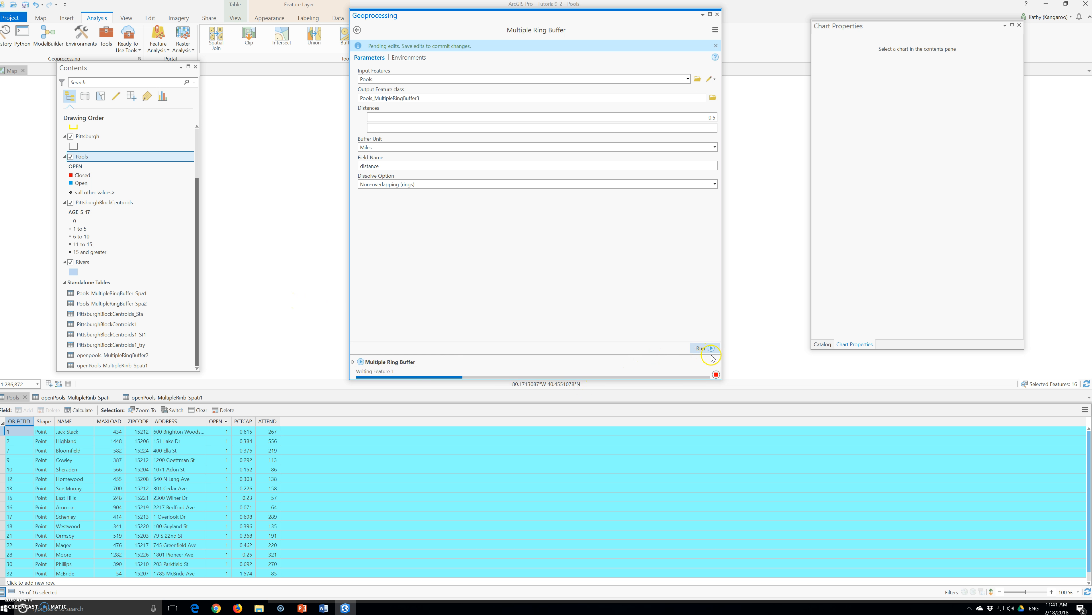
type("1")
left_click(700, 348)
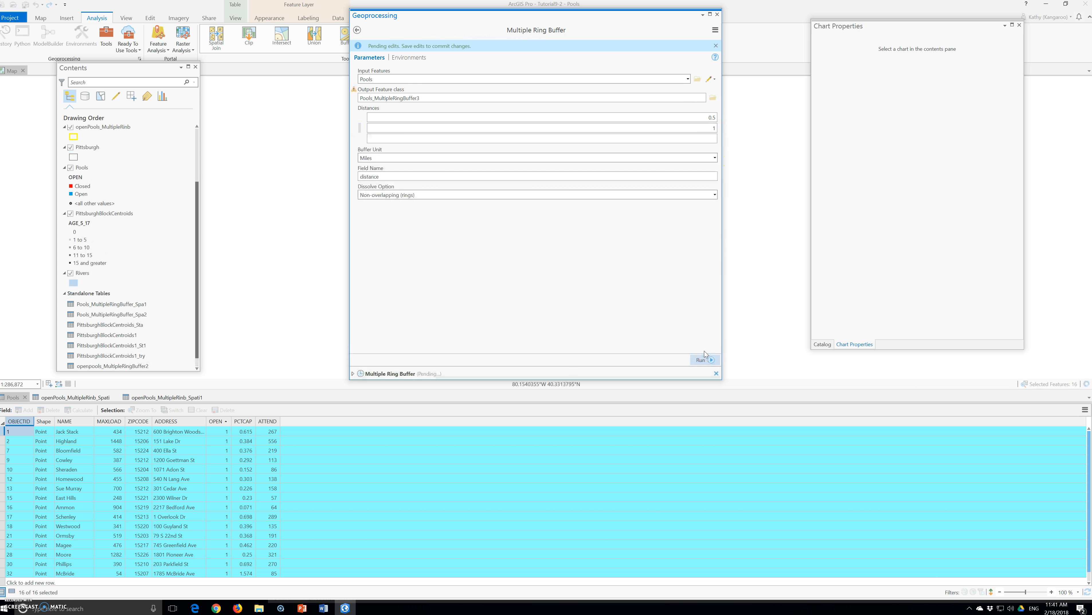
left_click(432, 100)
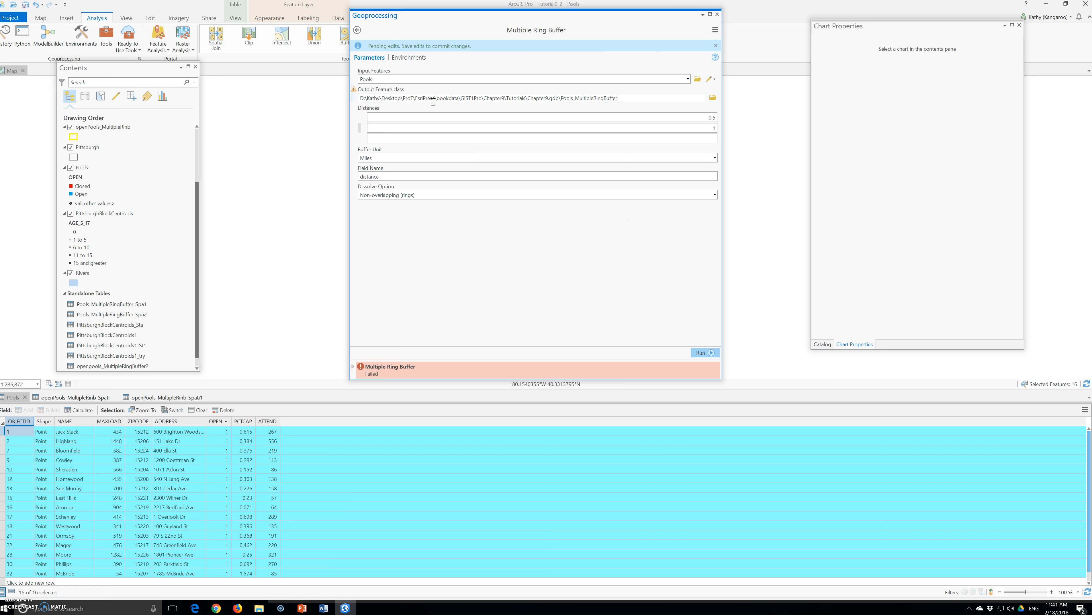
left_click(702, 352)
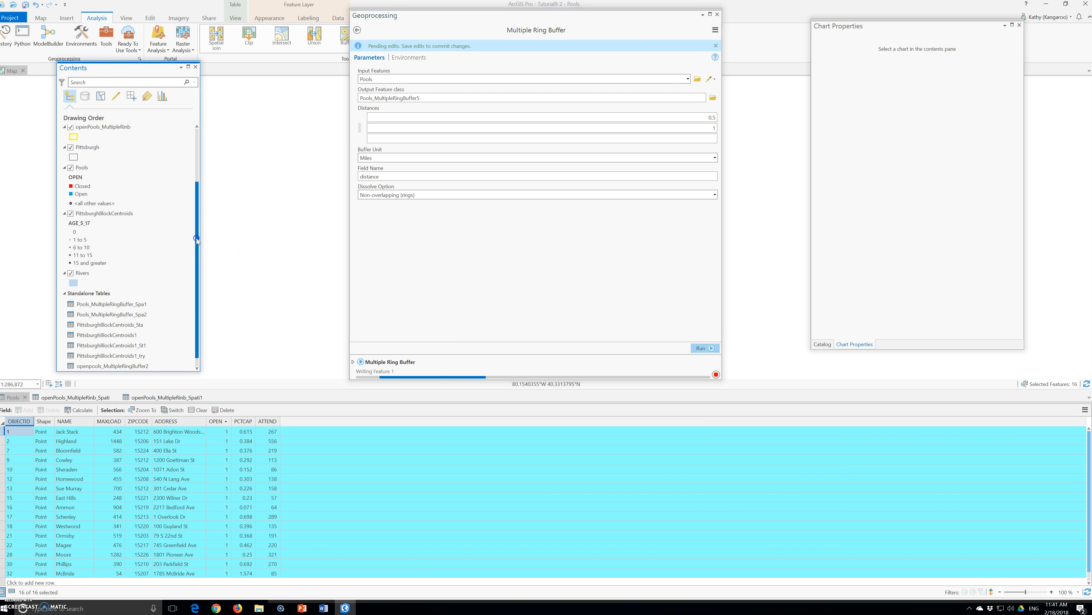
- Remove the duplicate buffer layer below Pools_MultipleRingBuffer5 and close the tool pane
scroll(194, 233, "up", 3)
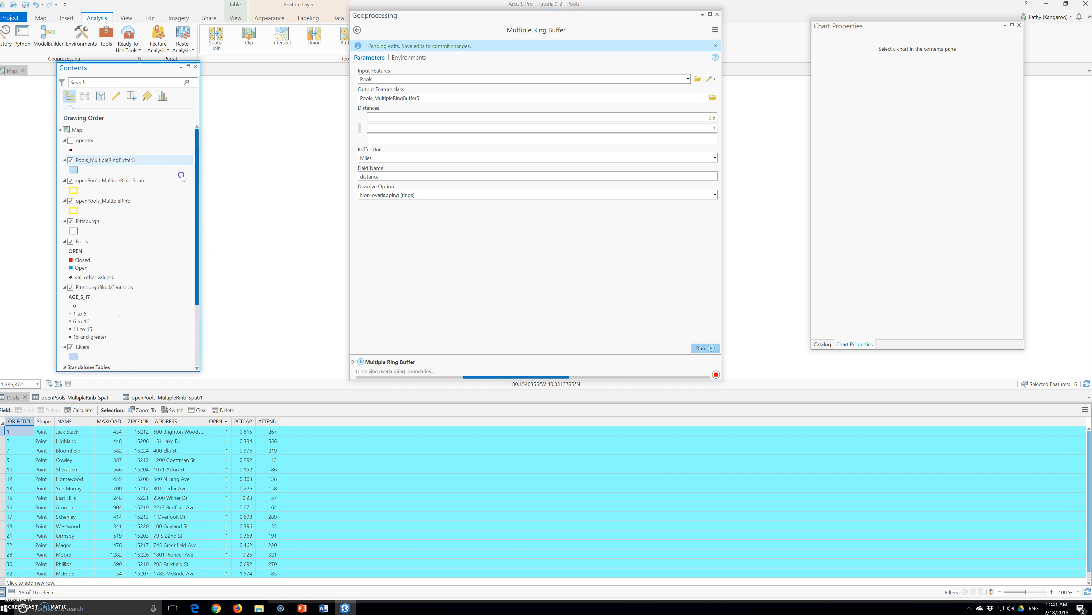
right_click(102, 160)
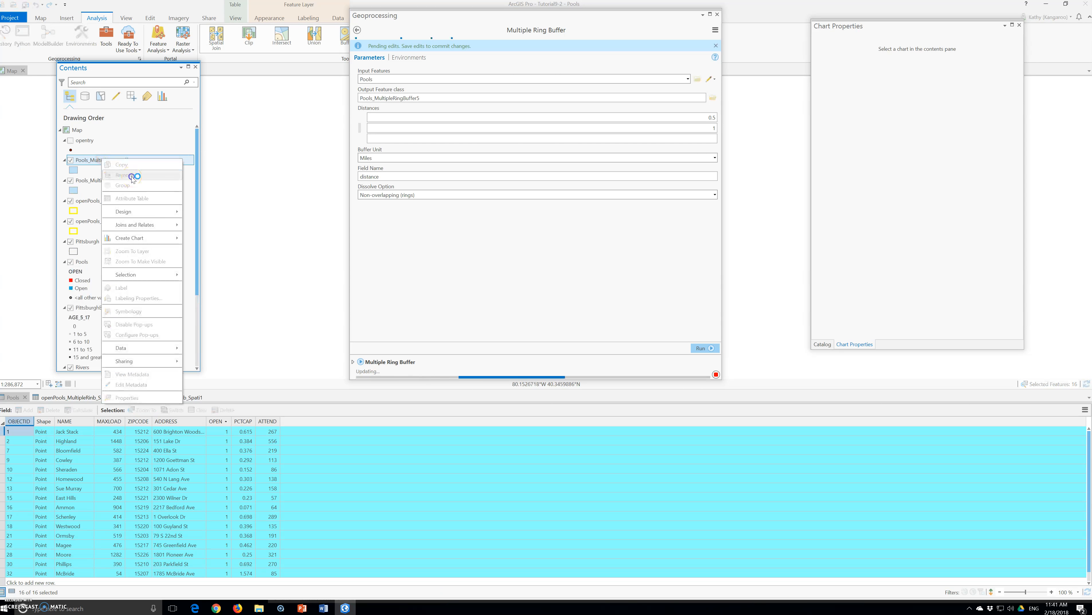
left_click(92, 181)
right_click(107, 181)
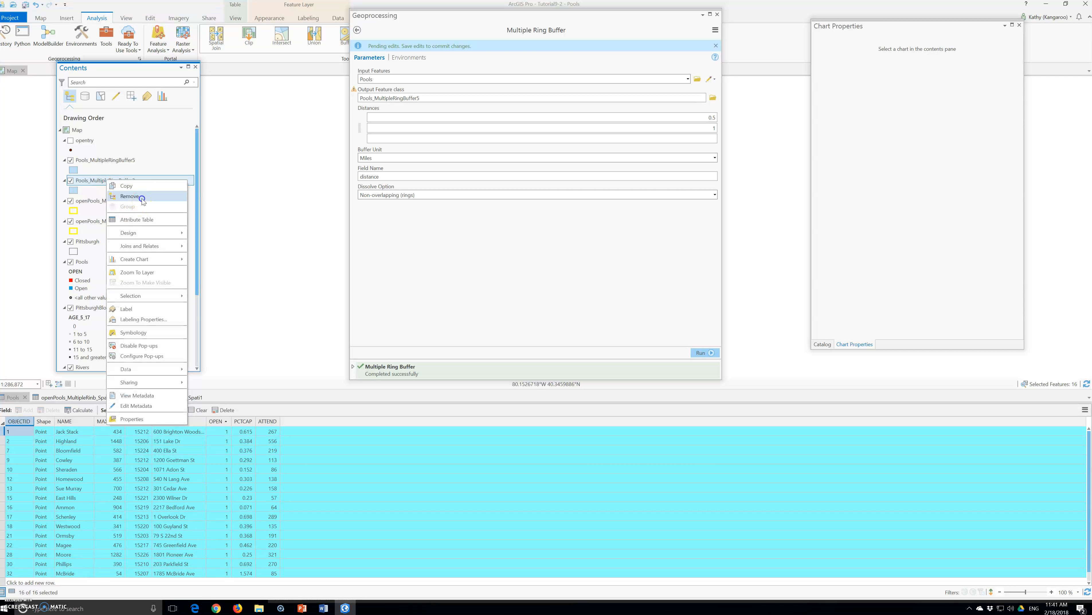
left_click(131, 196)
left_click(717, 16)
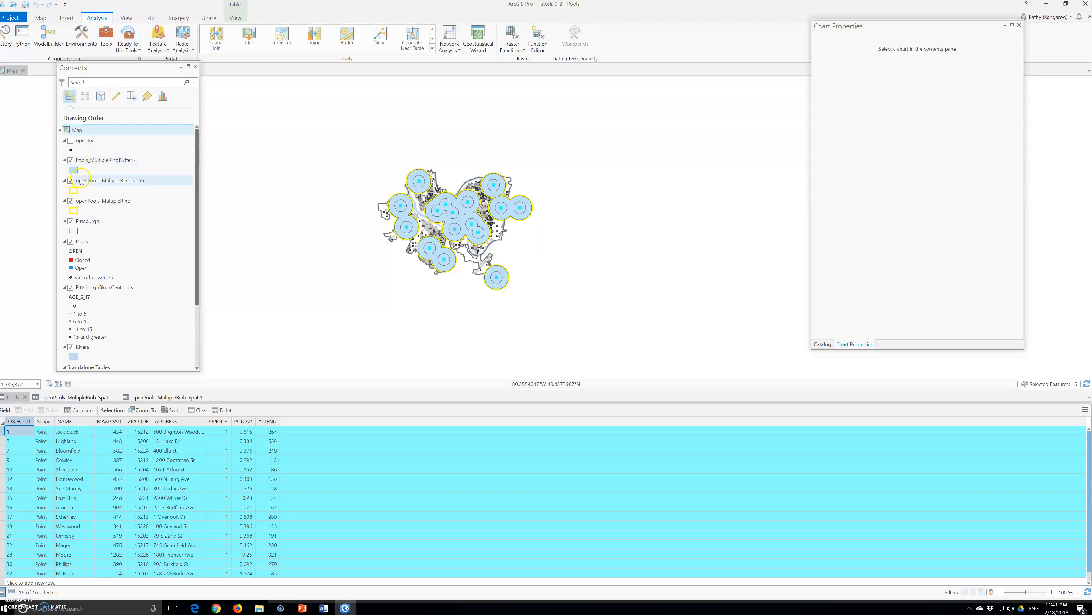
- Hide the openPools_MultipleRing_Spati and openPools_MultipleRing layers
left_click(70, 181)
left_click(70, 201)
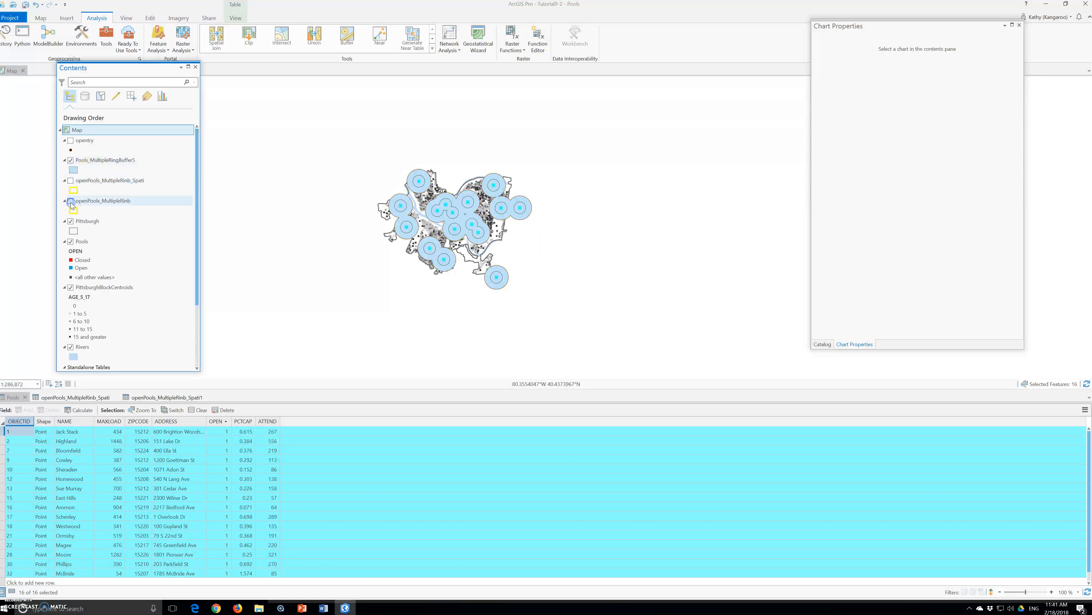
right_click(107, 162)
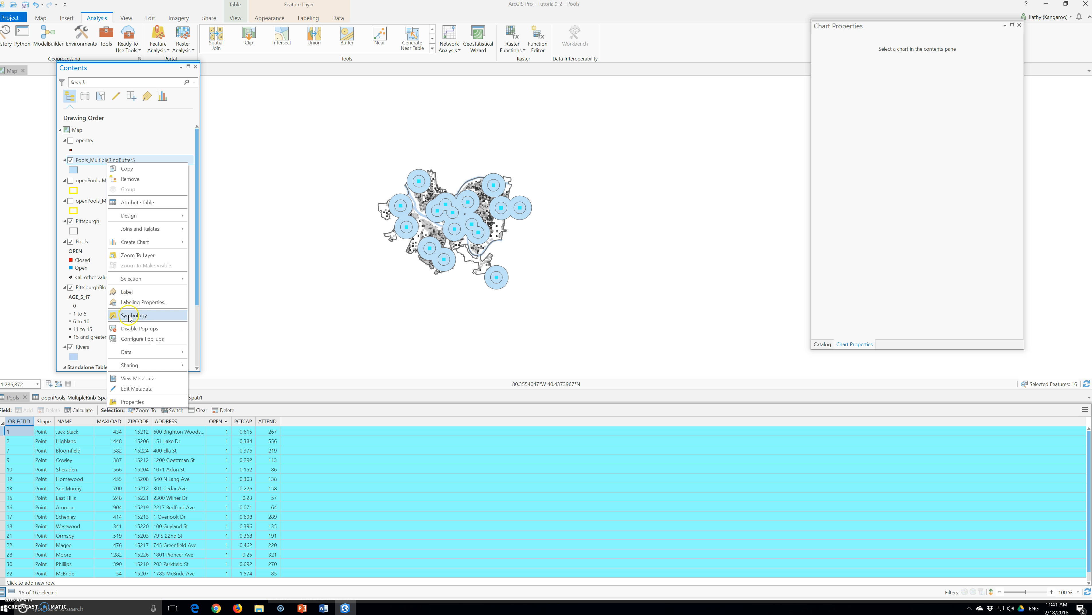
mouse_move(141, 221)
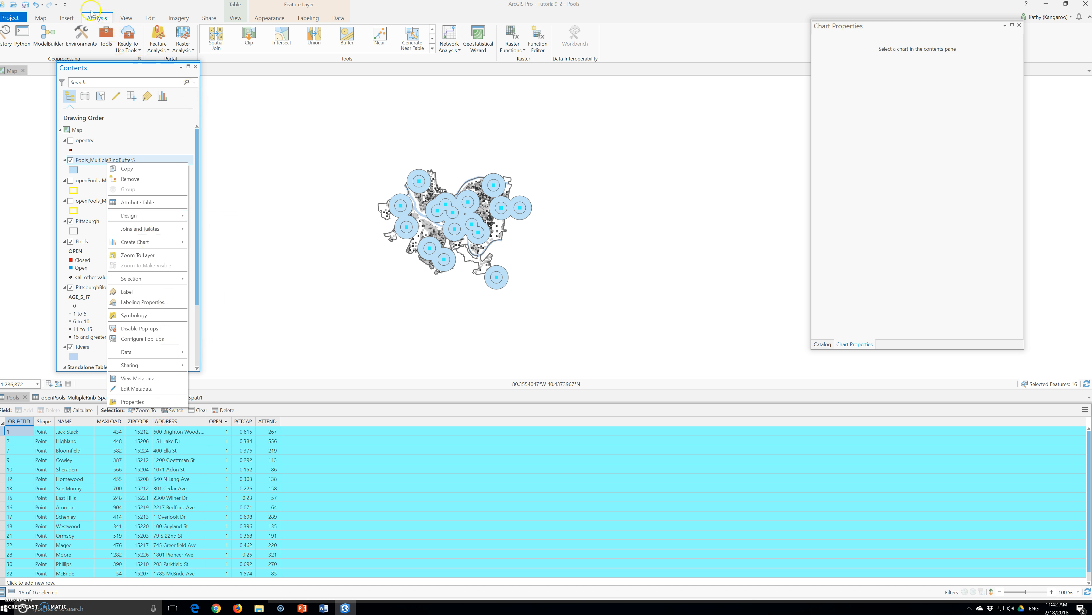
- Clear the current selection of pools
left_click(41, 18)
left_click(40, 18)
left_click(261, 39)
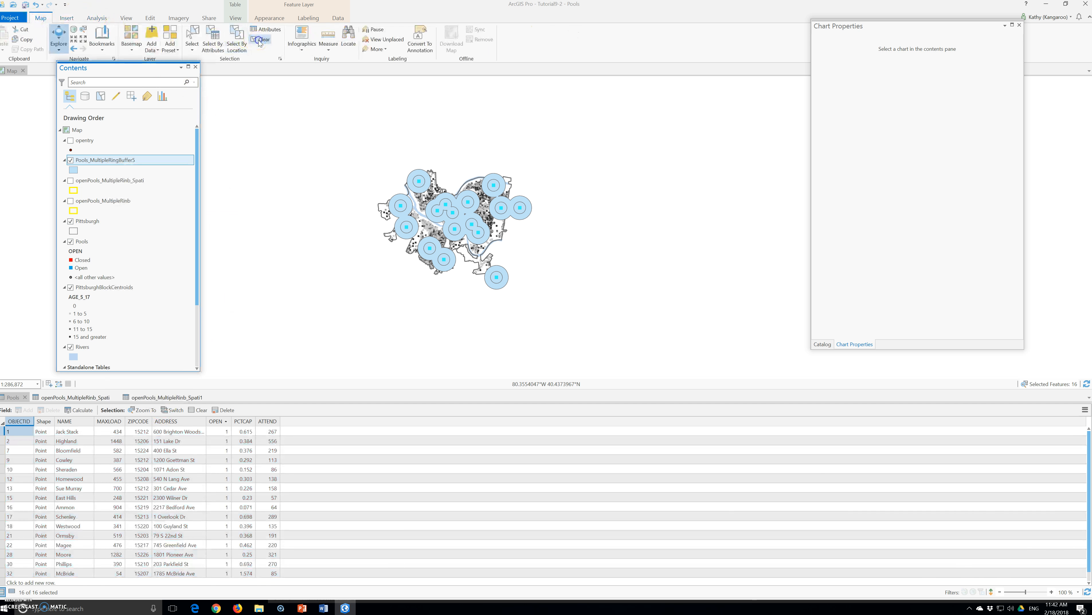
- Open the Pools_MultipleRingBuffer5 symbol properties and set its fill color to green
right_click(101, 160)
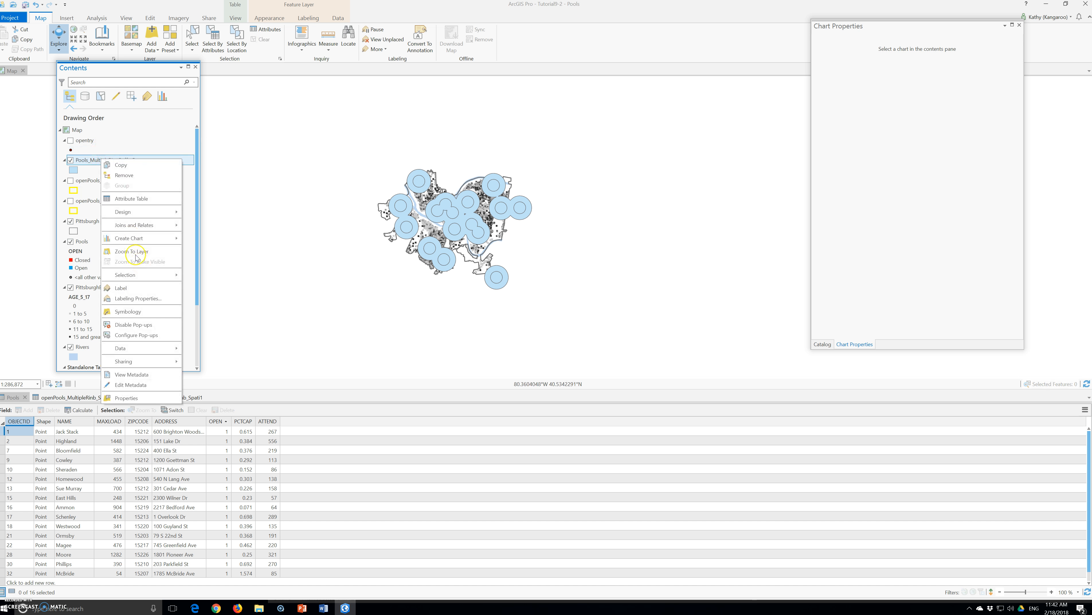
left_click(137, 312)
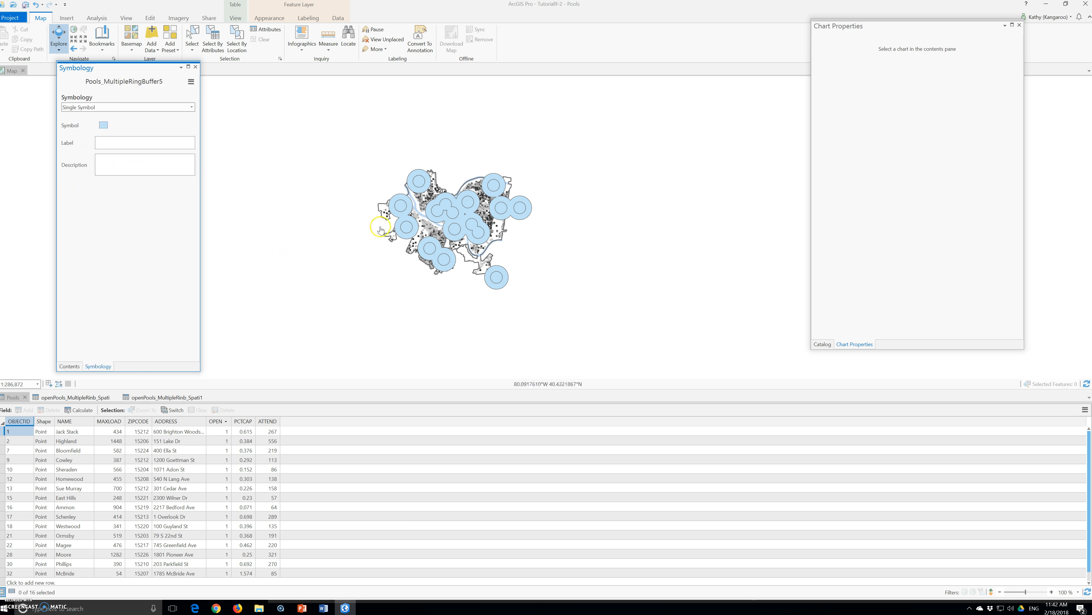
left_click(103, 125)
left_click(193, 150)
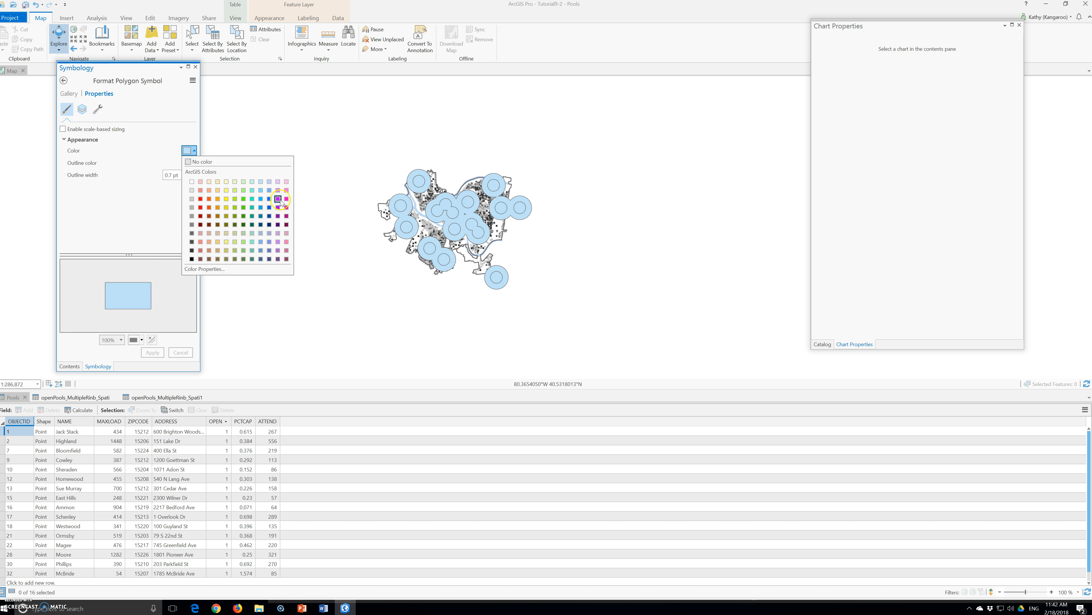
left_click(243, 207)
left_click(186, 173)
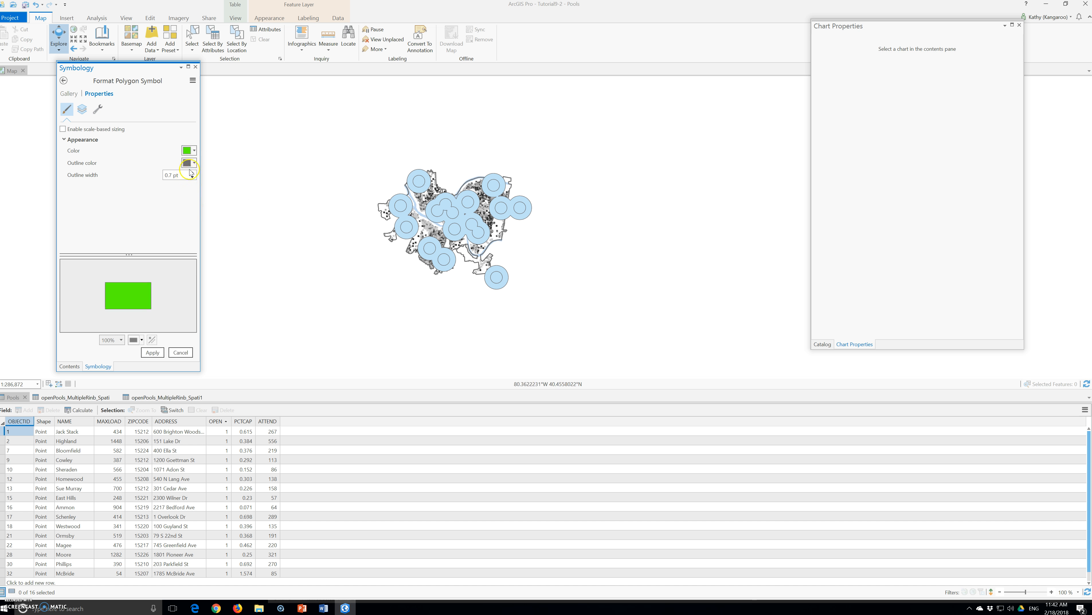
- Set the buffer fill to No color and the outline color to green
left_click(194, 150)
left_click(200, 162)
left_click(194, 163)
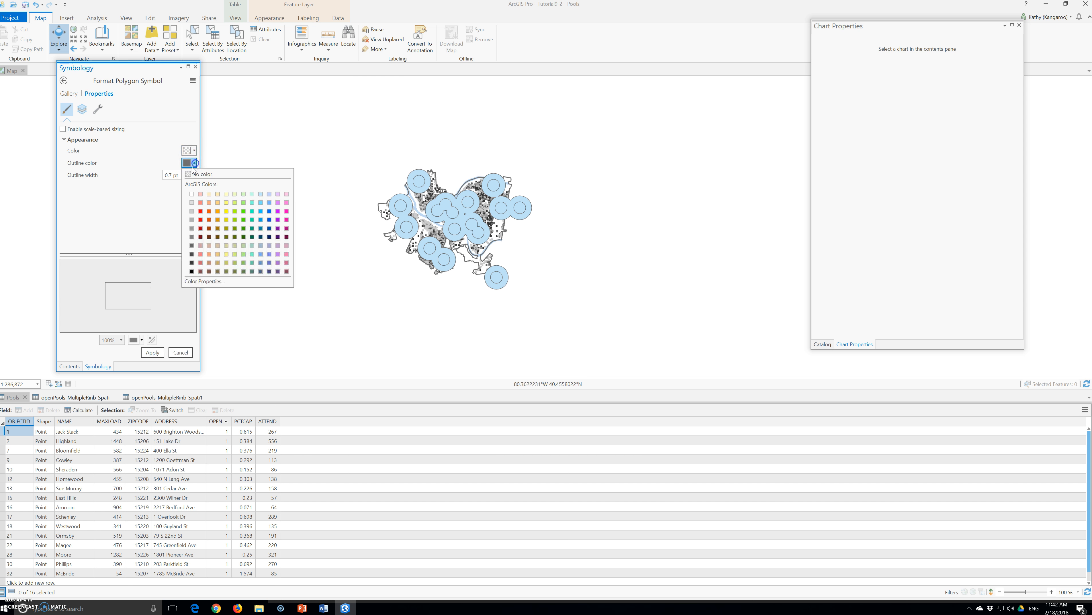
left_click(252, 211)
- Set the outline width to 4.7 pt, apply the symbol, and close the symbology pane
left_click(191, 173)
left_click(192, 172)
left_click(159, 358)
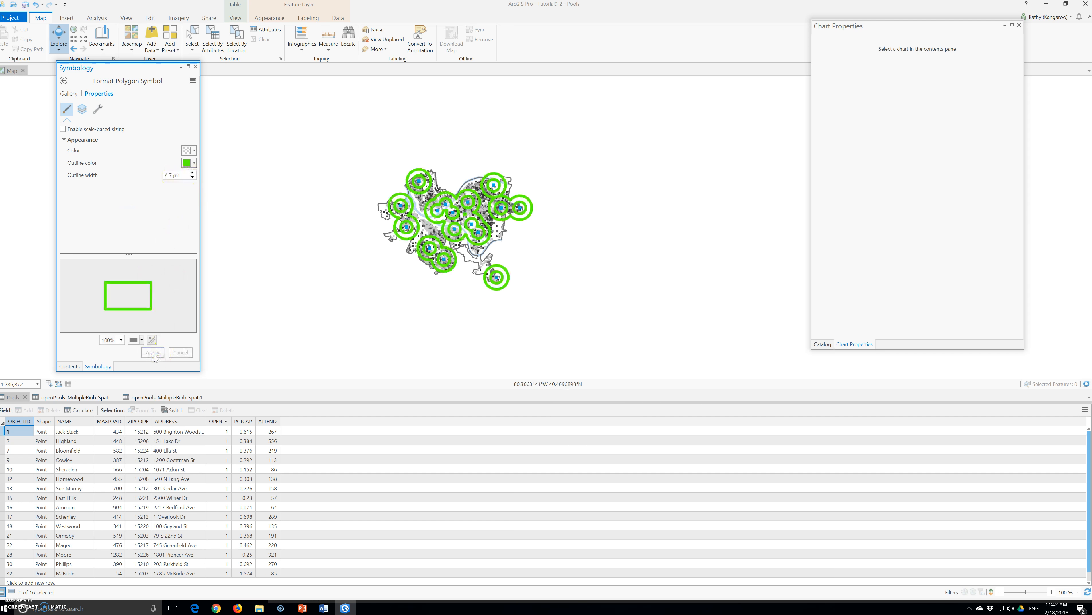
left_click(195, 67)
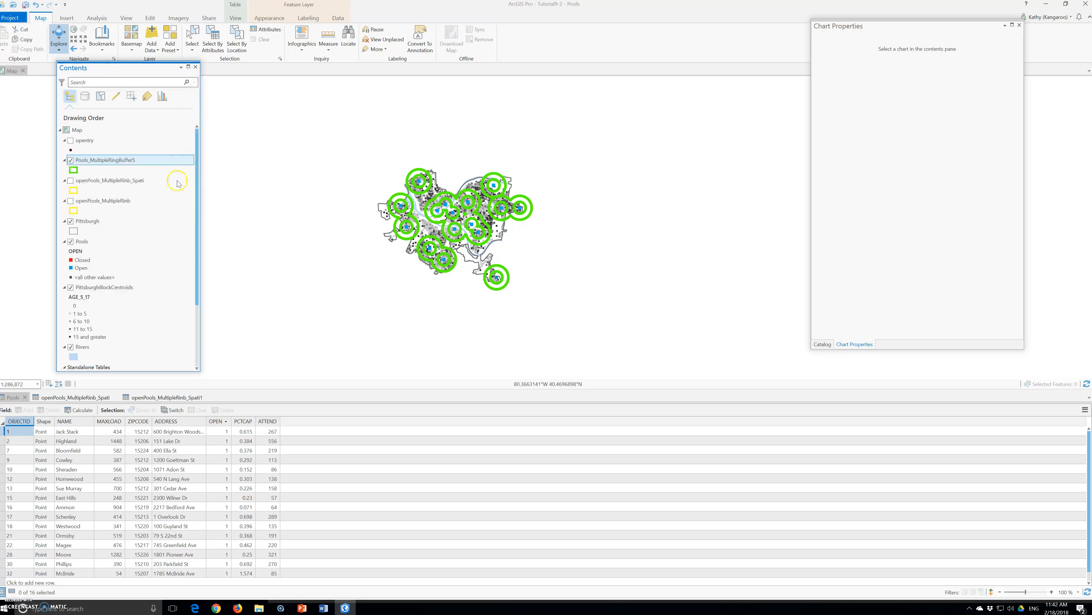
- Open the Spatial Join tool with Pools_MultipleRingBuffer5 as target features and PittsburghBlockCentroids as join features
right_click(110, 164)
left_click(227, 146)
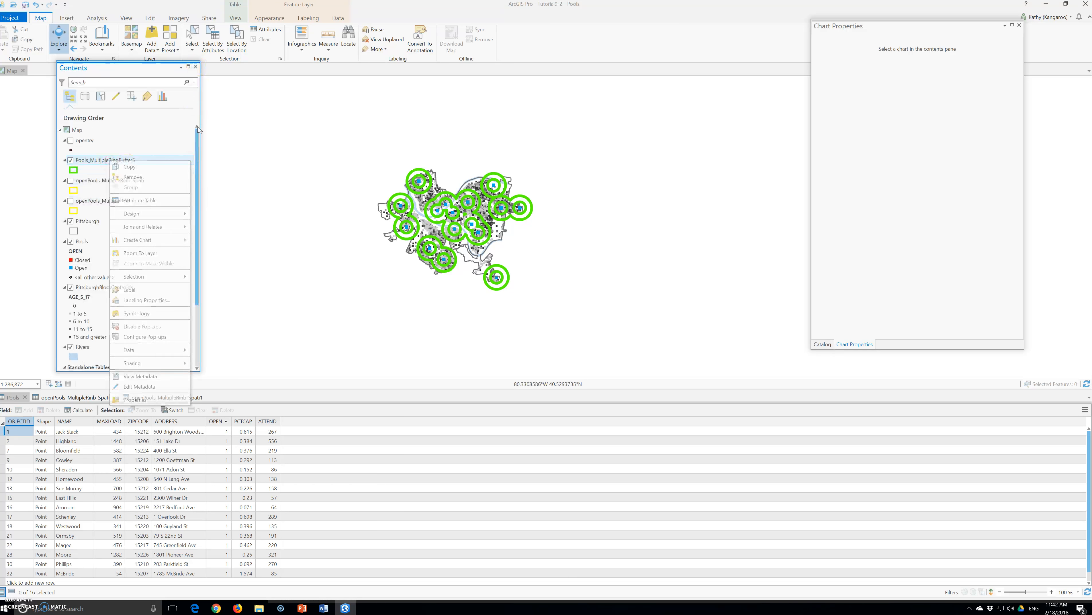
left_click(92, 18)
left_click(106, 37)
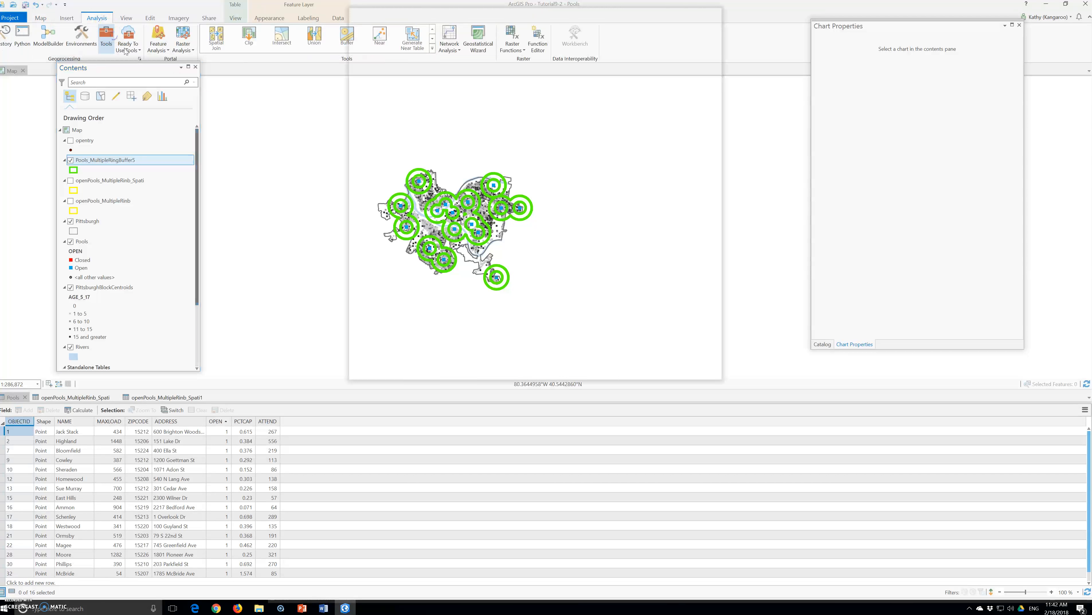
left_click(373, 89)
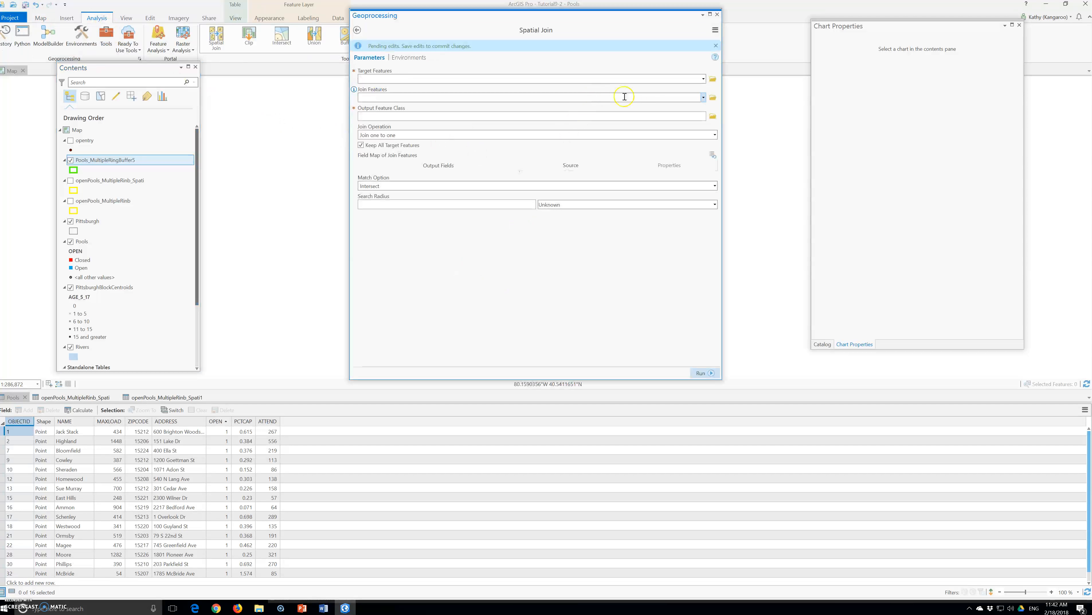
left_click(702, 79)
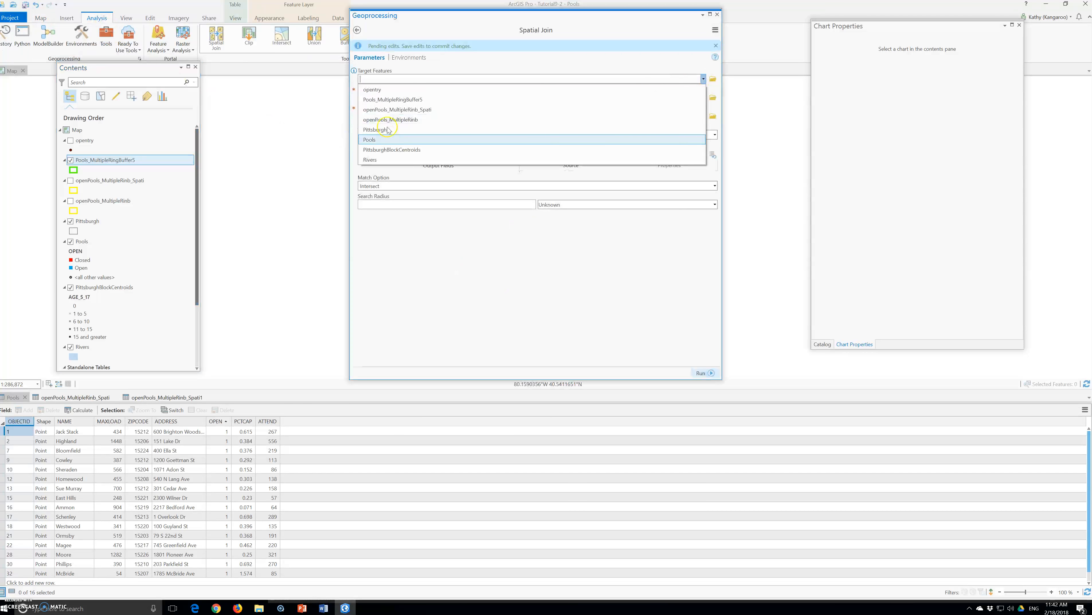
left_click(403, 99)
left_click(703, 98)
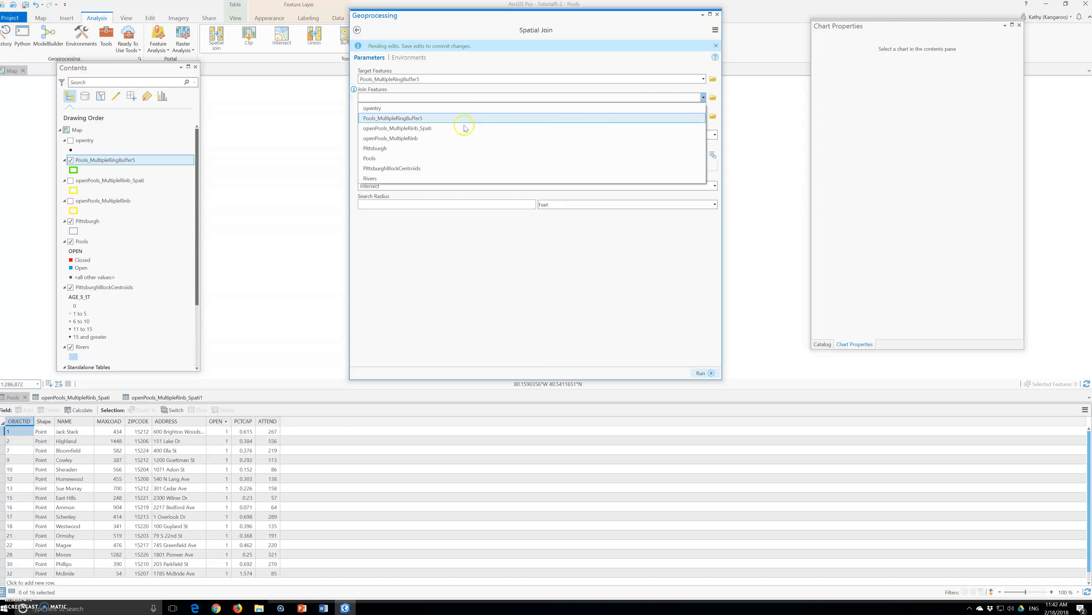
left_click(400, 169)
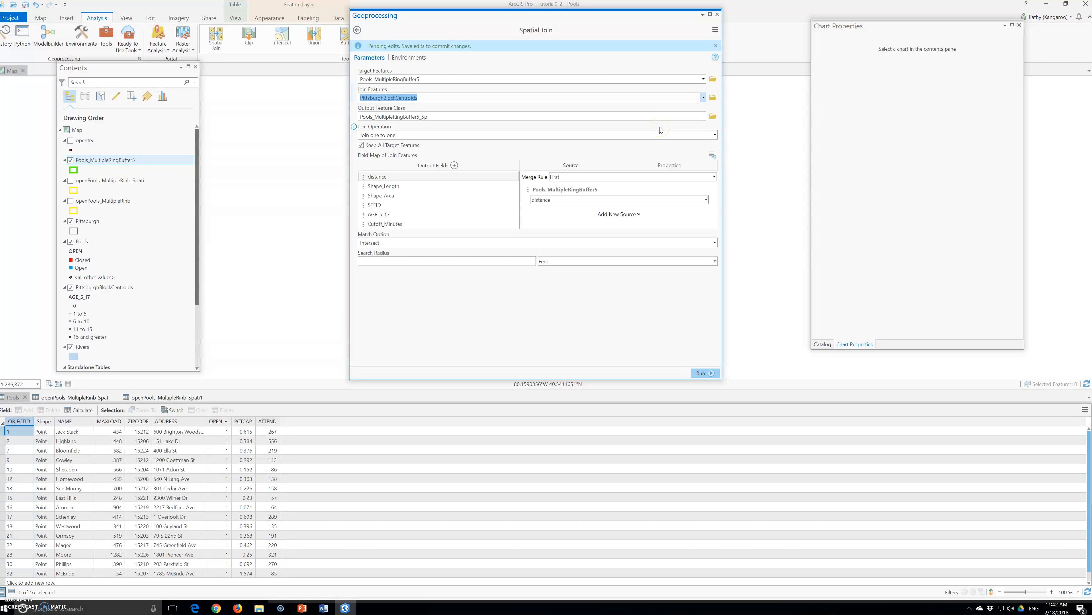
- Set the merge rule for the AGE_5_17 field to Sum and run the spatial join
left_click(379, 216)
left_click(675, 177)
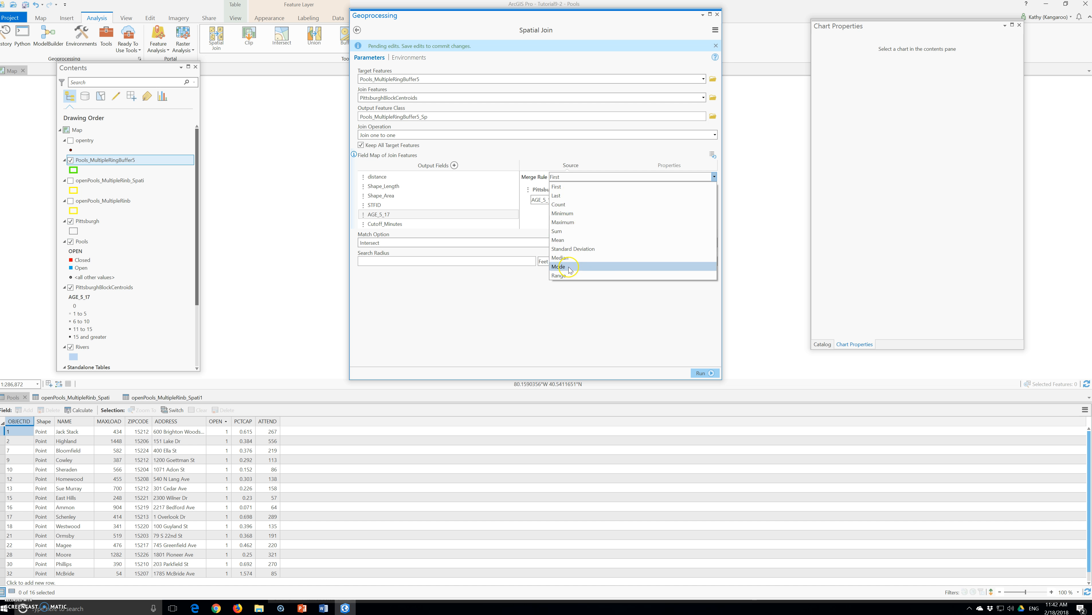
left_click(557, 231)
left_click(710, 373)
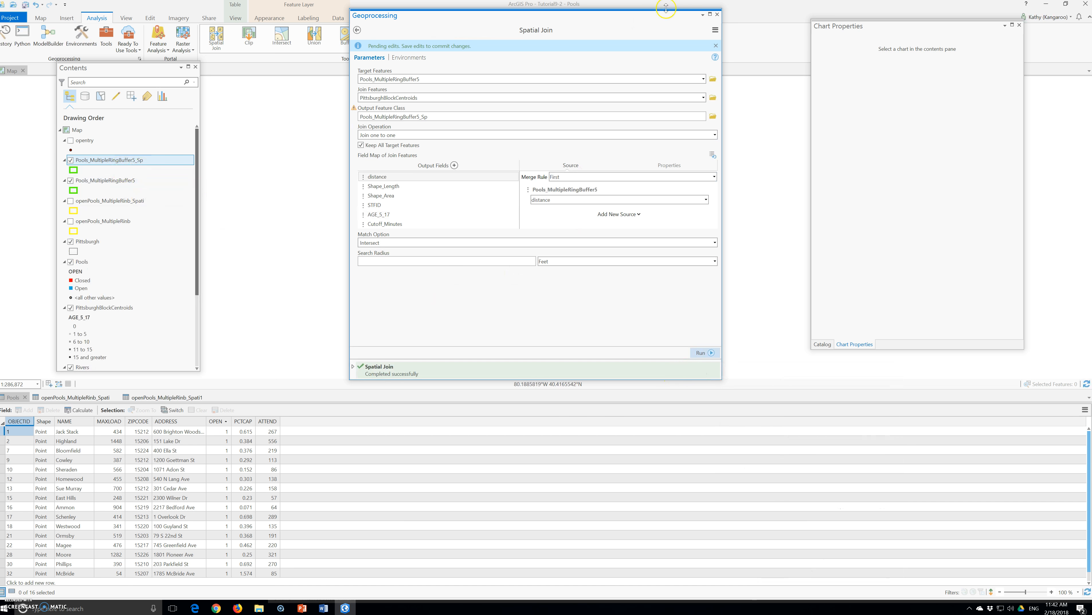
- Close the geoprocessing pane and open the attribute table of the Pools_MultipleRingBuffer5_Sp layer
left_click(717, 14)
right_click(115, 161)
left_click(147, 200)
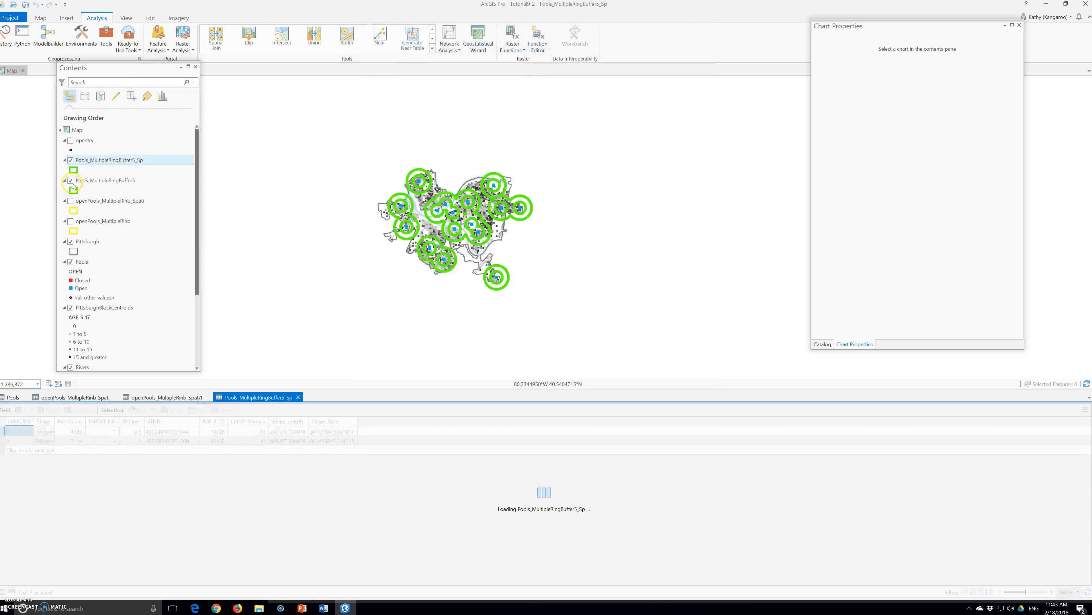
- Hide the Pools_MultipleRingBuffer5 layer on the map
left_click(70, 180)
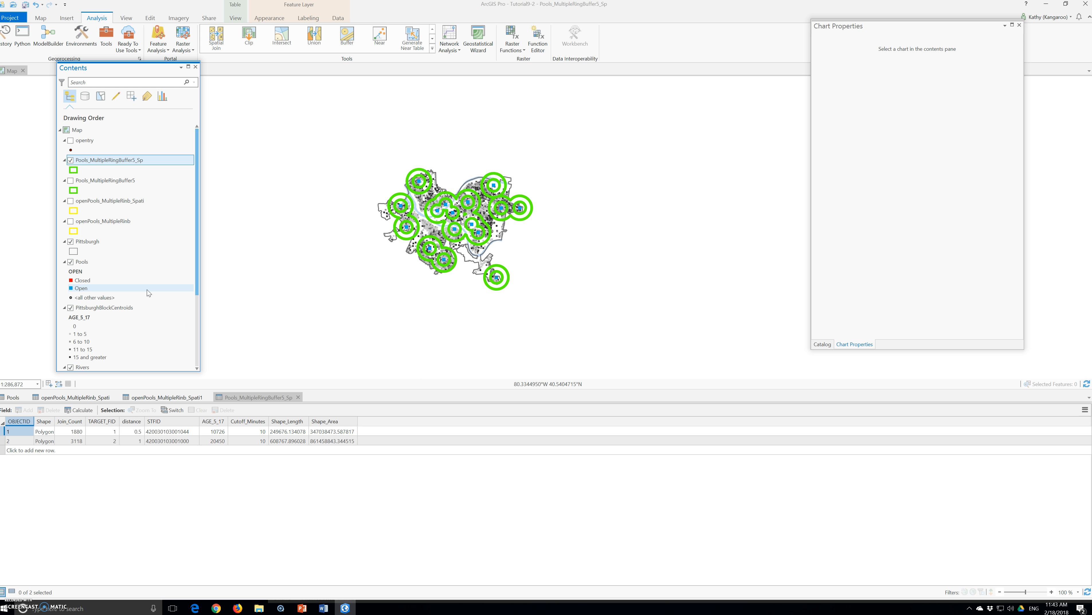
left_click(138, 268)
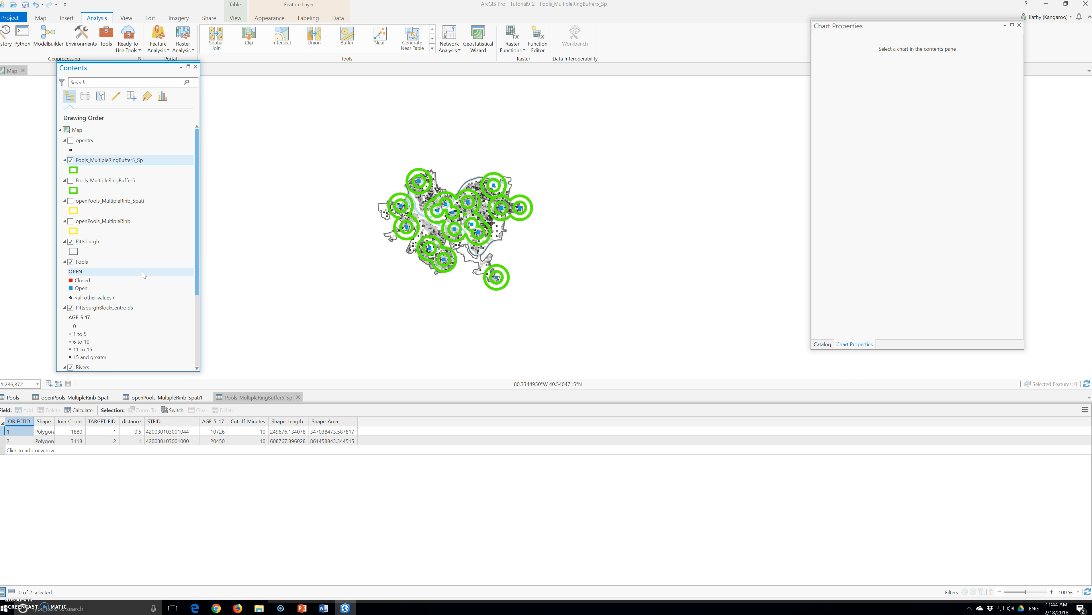
- Save the project, agreeing to save it in the current ArcGIS Pro version
left_click(13, 14)
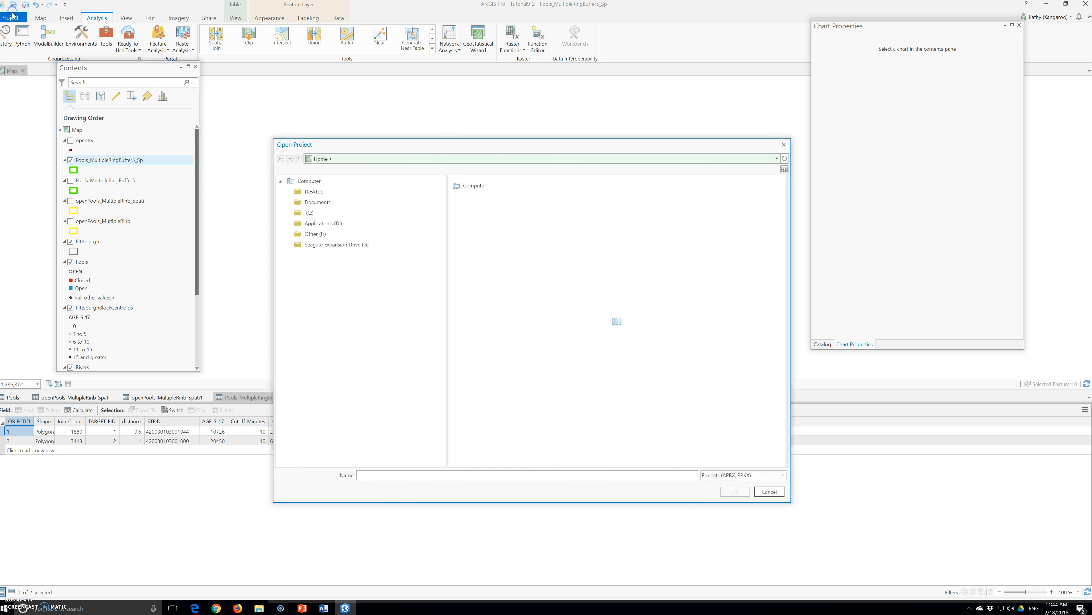
left_click(782, 147)
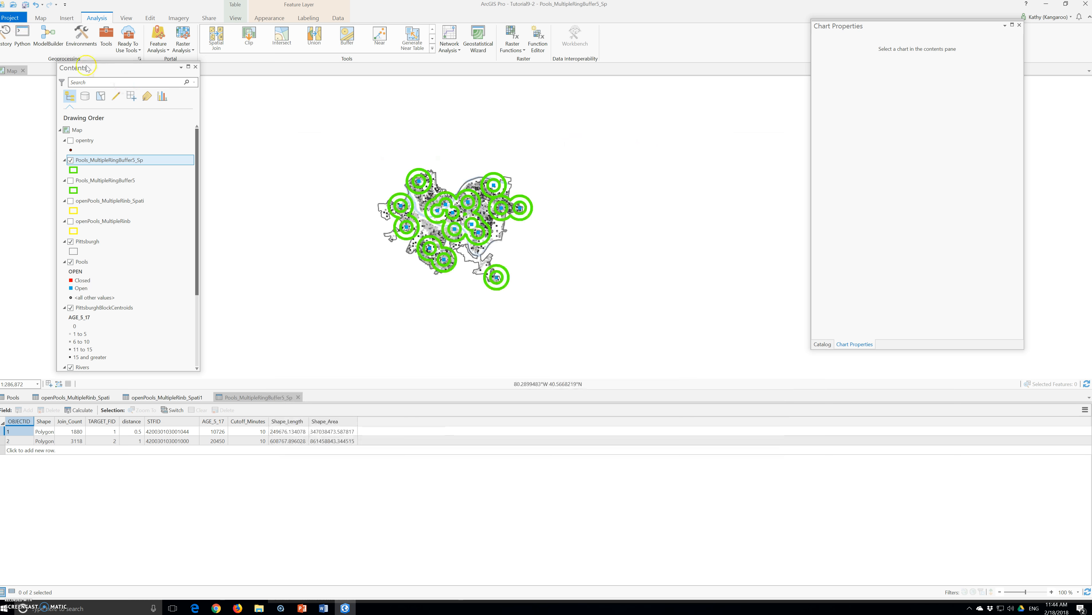
left_click(11, 17)
left_click(21, 79)
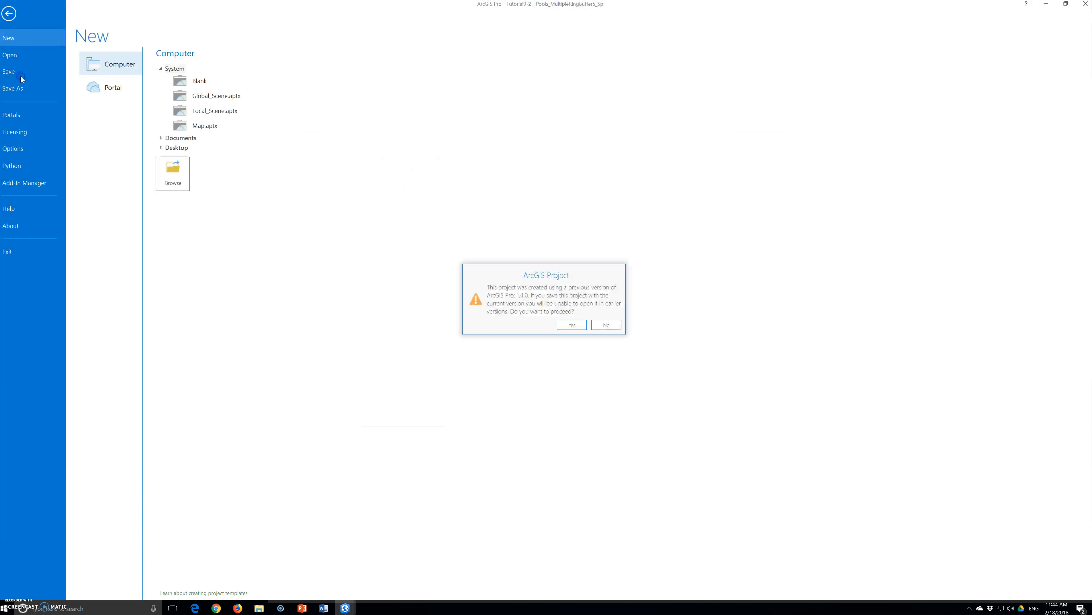
left_click(570, 326)
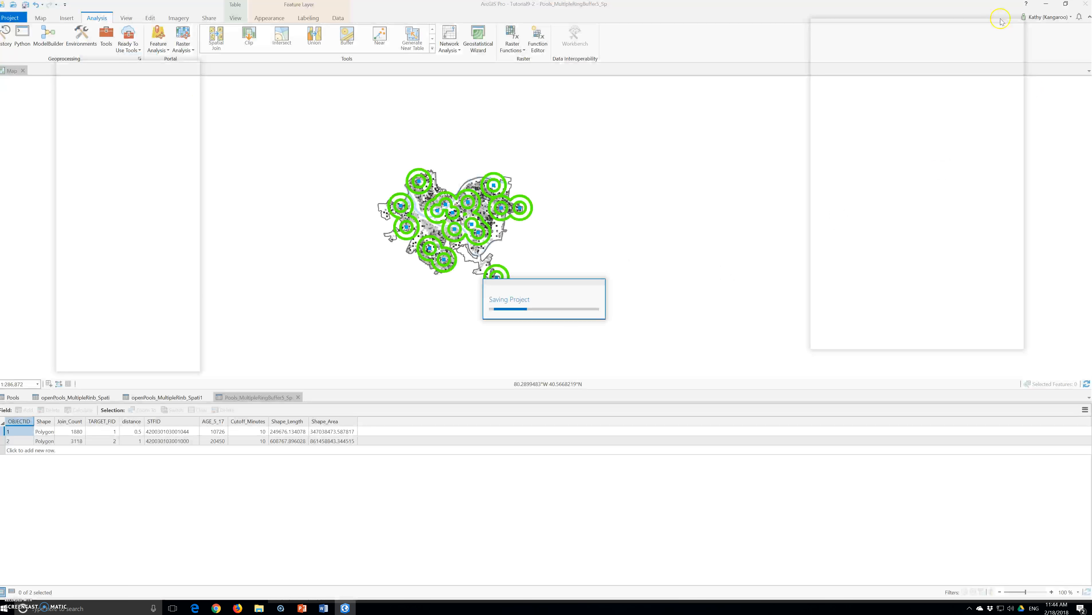
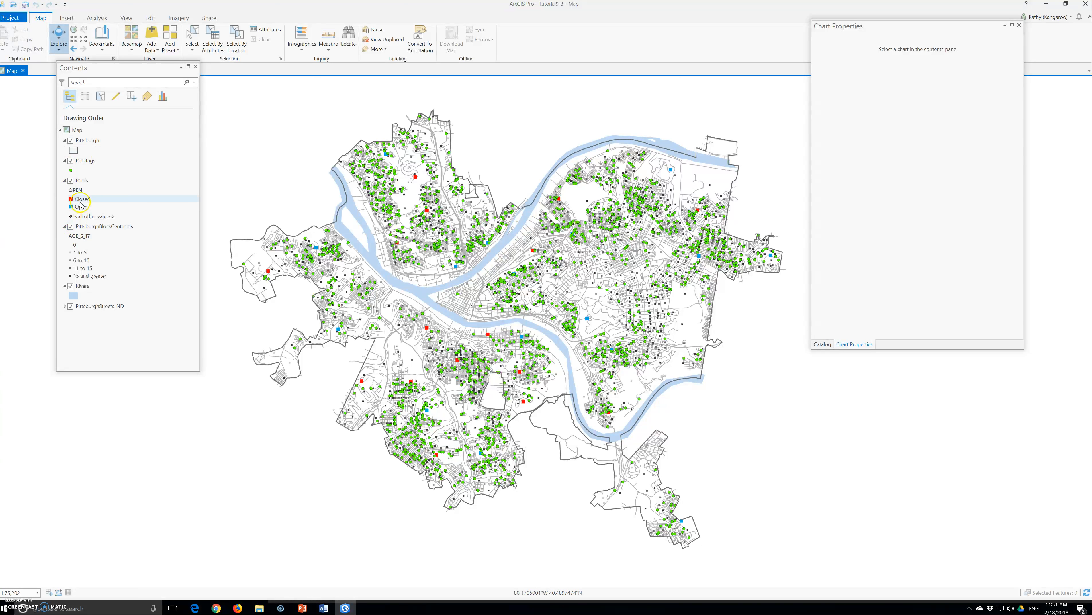
- Hide the PittsburghBlockCentroids and PoolTags layers on the map
left_click(70, 226)
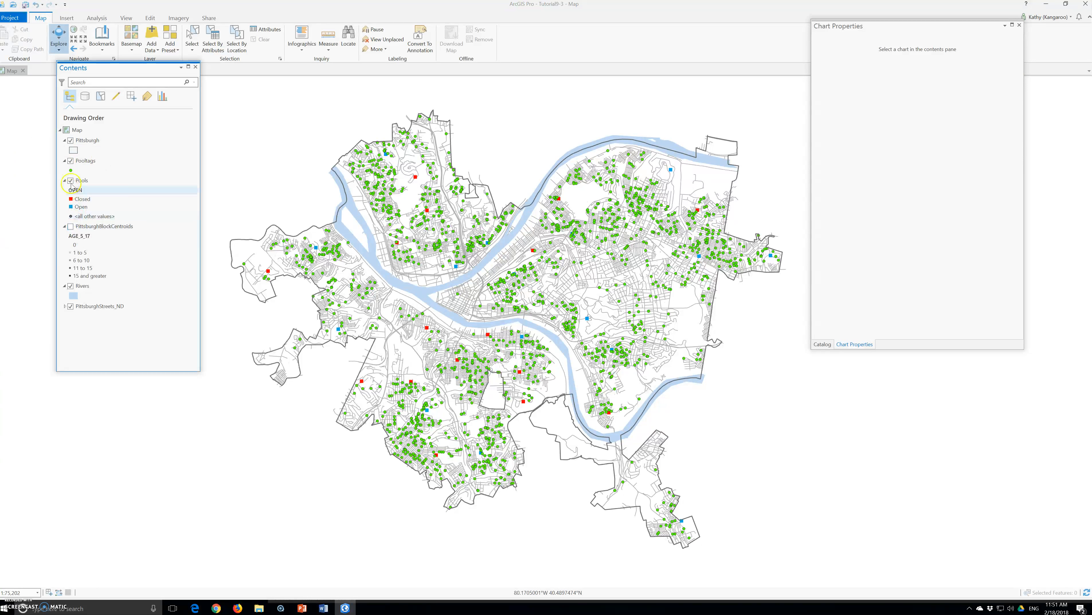
left_click(70, 165)
left_click(71, 161)
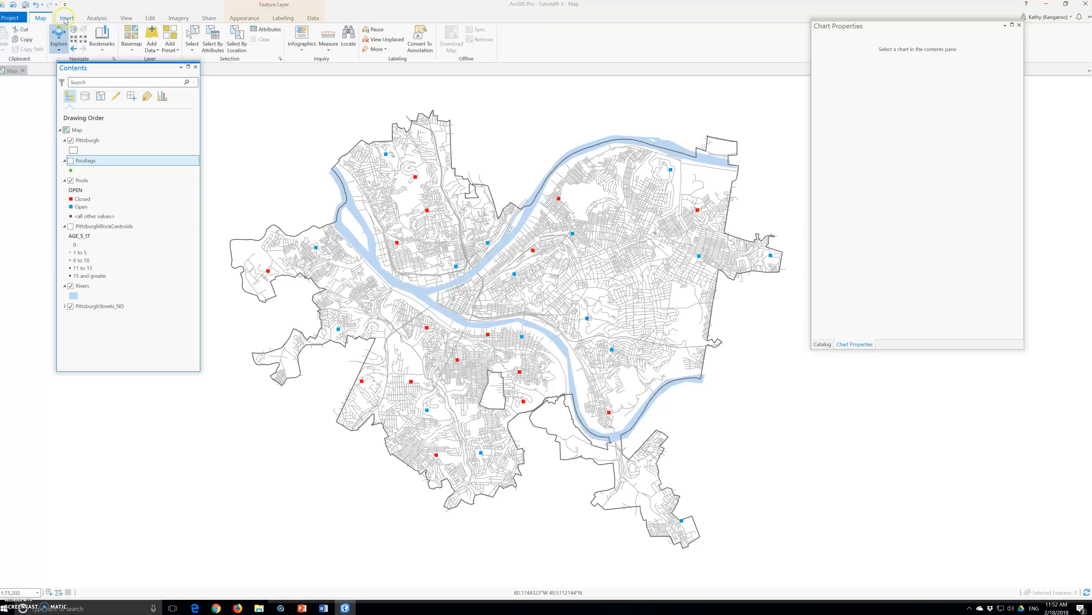
- Select the Pools features where OPEN is equal to 1 with Select Layer By Attribute, then close the tool
left_click(213, 41)
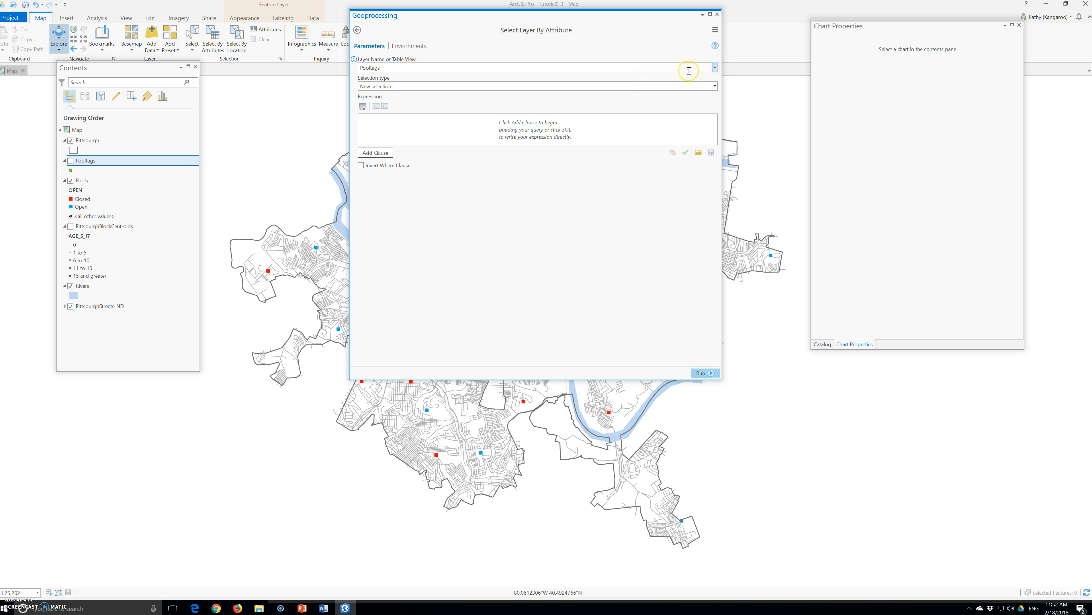
left_click(714, 68)
left_click(404, 98)
left_click(376, 152)
left_click(422, 137)
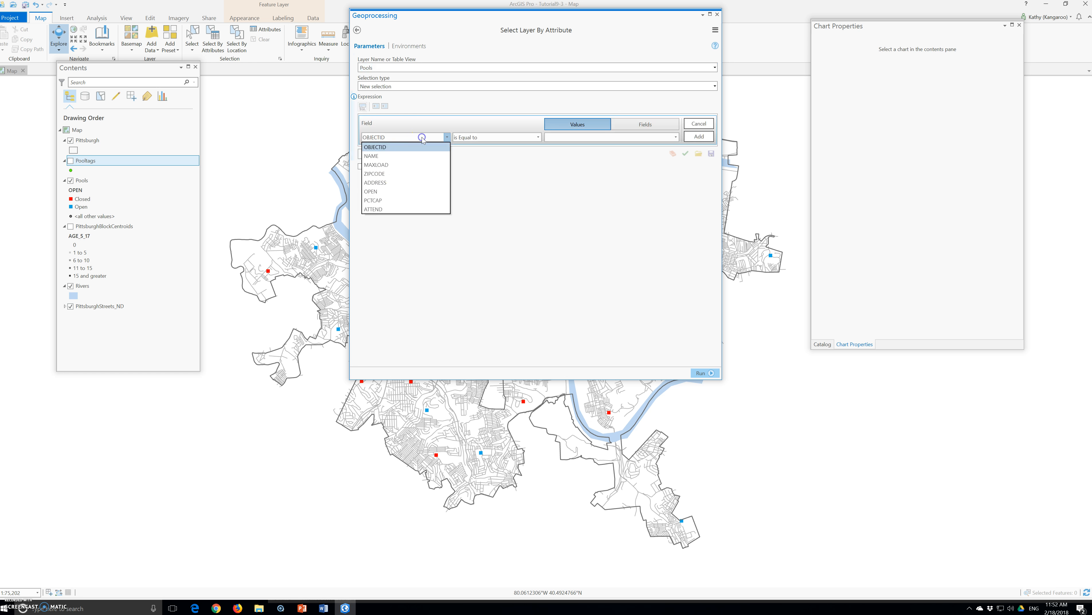
left_click(370, 191)
left_click(676, 136)
left_click(578, 160)
left_click(699, 137)
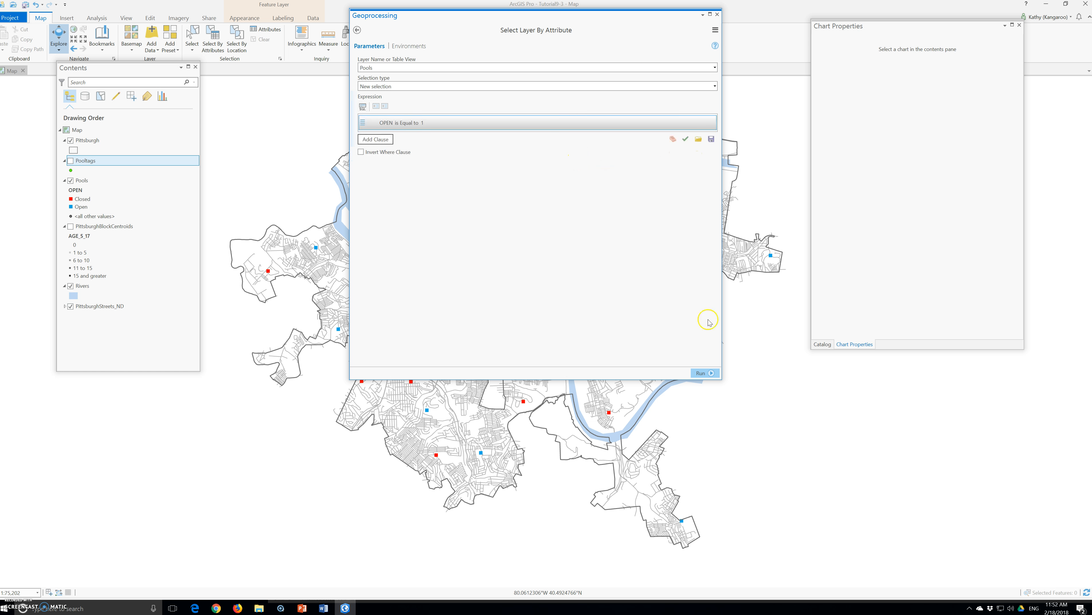
left_click(707, 373)
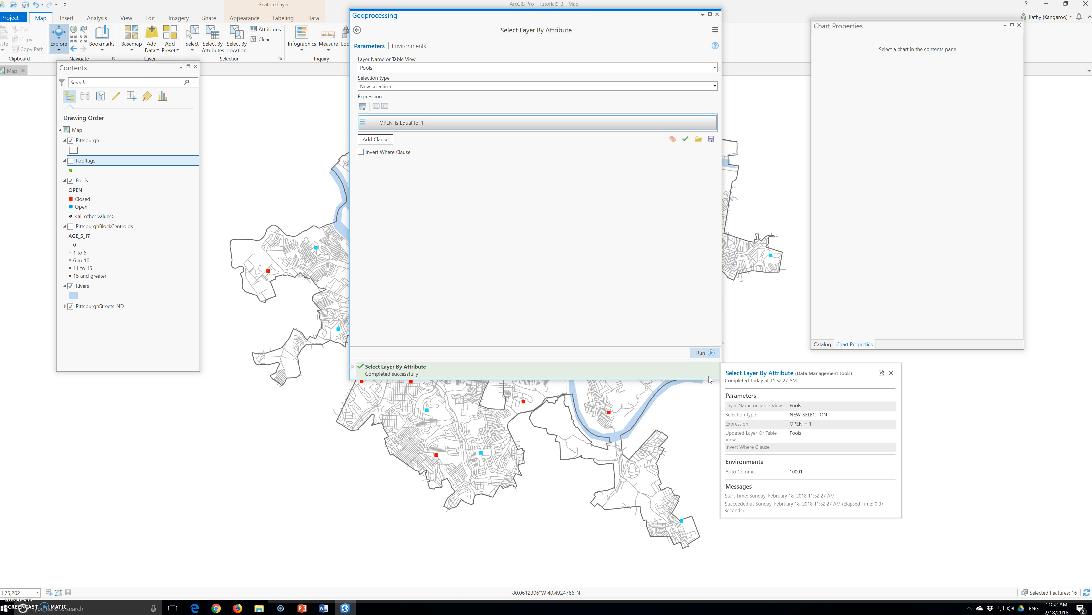
left_click(709, 312)
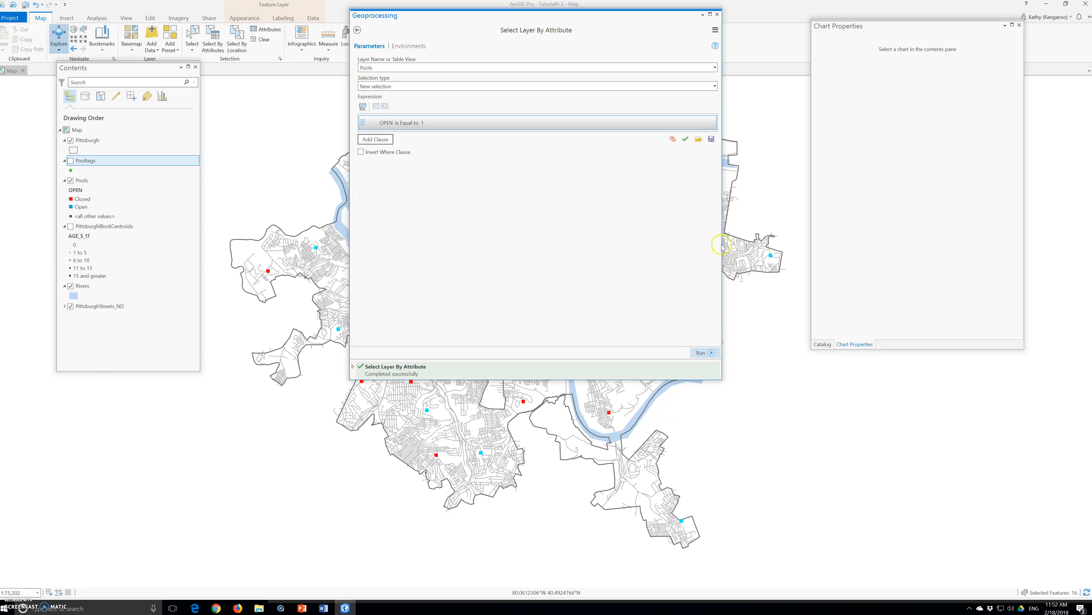
left_click(717, 14)
- Search the geoprocessing tools for network analysis
left_click(97, 18)
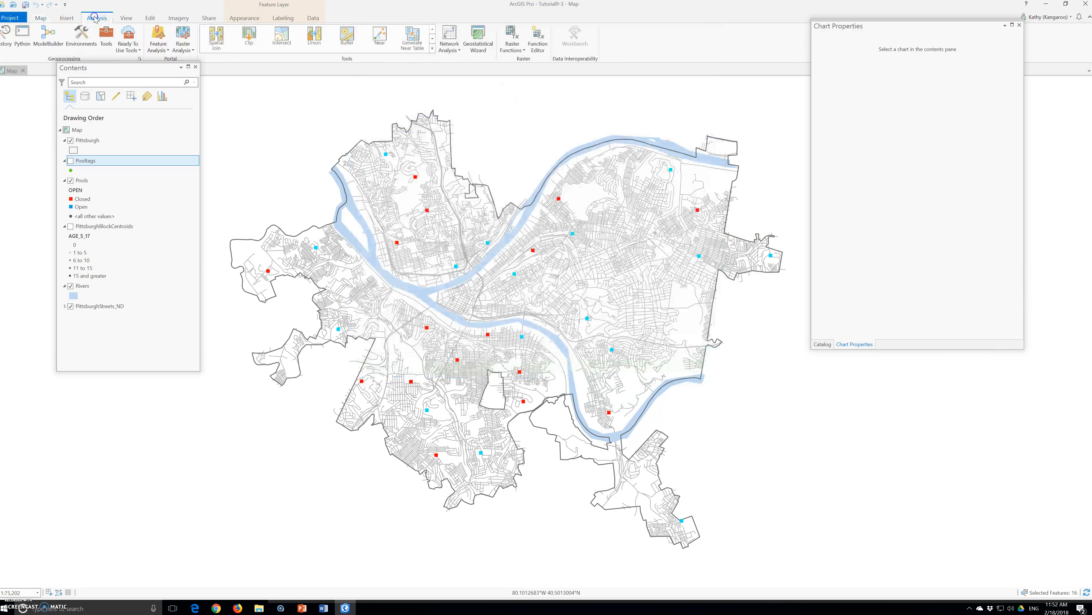
left_click(106, 37)
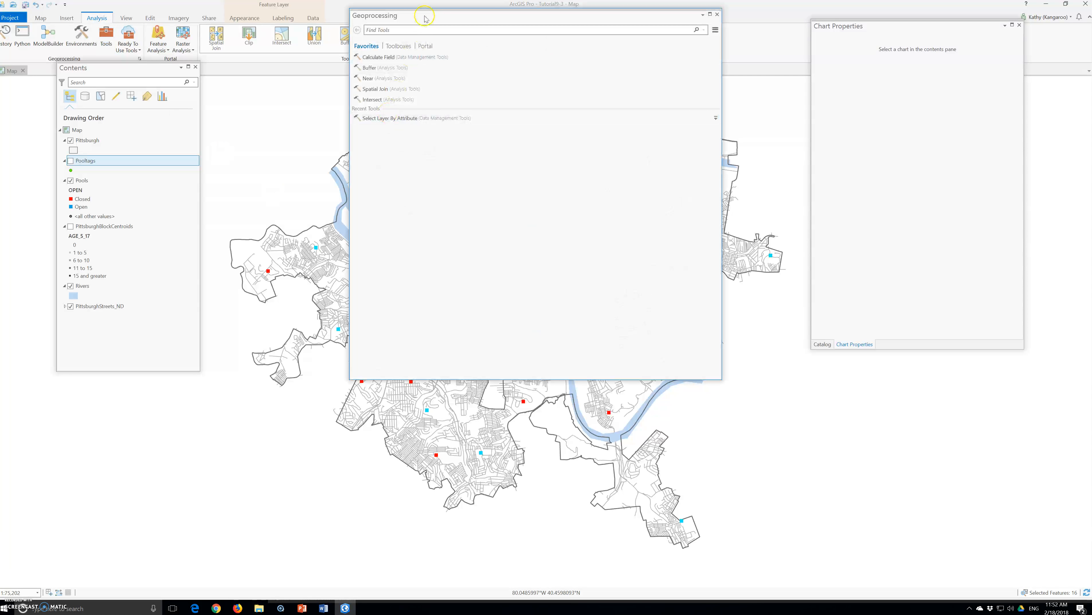
left_click_drag(448, 12, 473, 180)
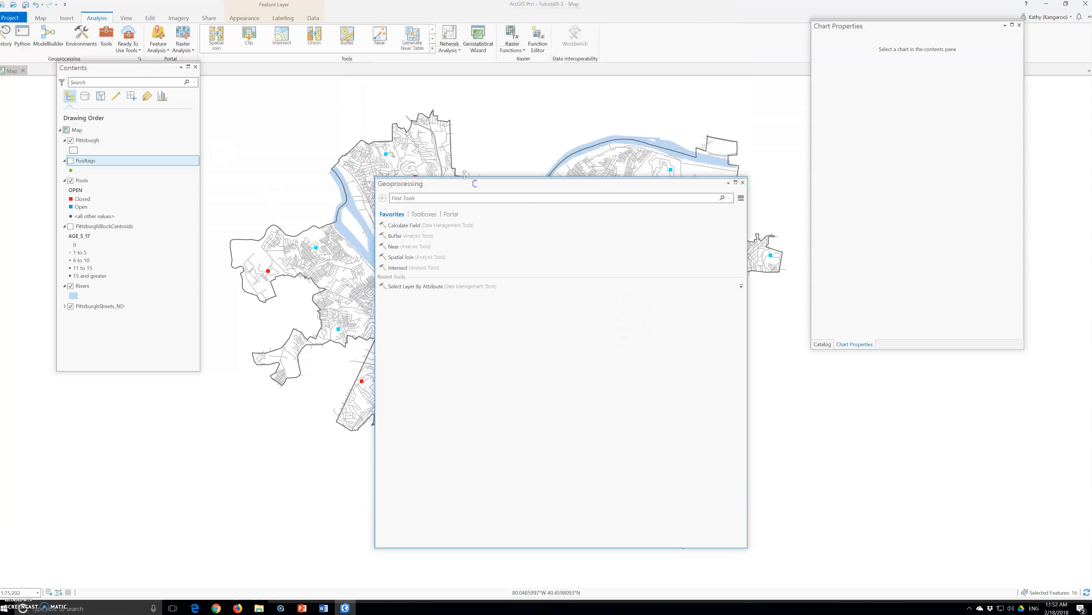
left_click(432, 199)
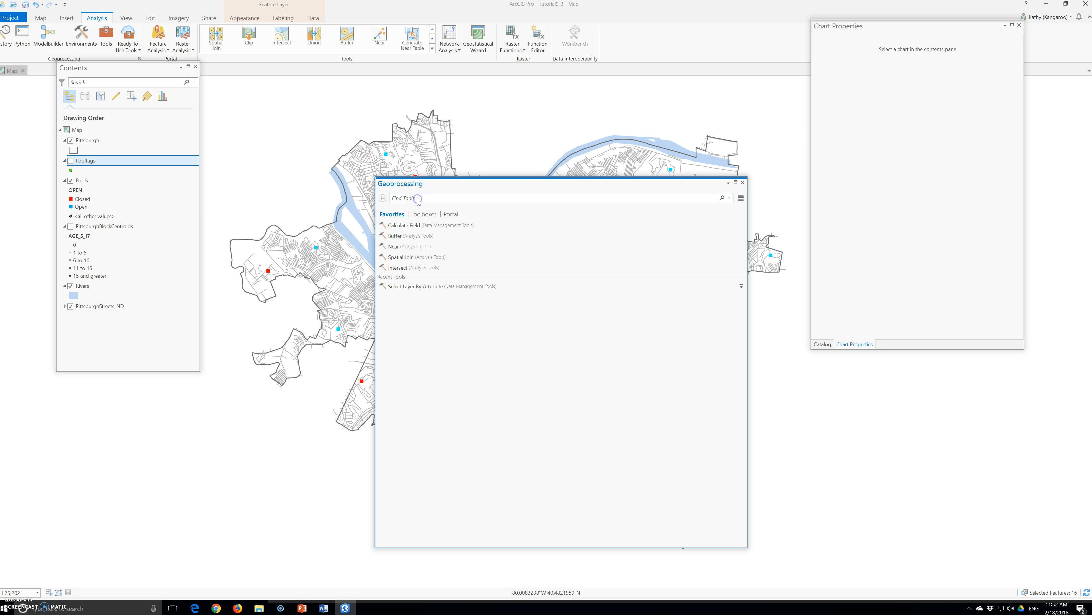
type("network analysis")
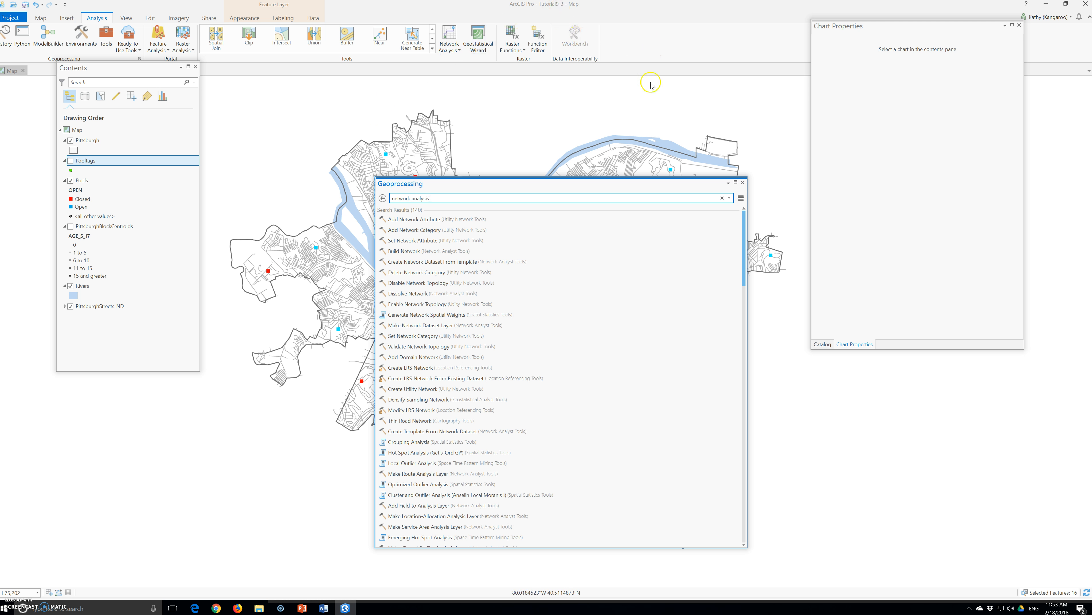
left_click(743, 183)
- Create a new Service Area network analysis layer
left_click(455, 50)
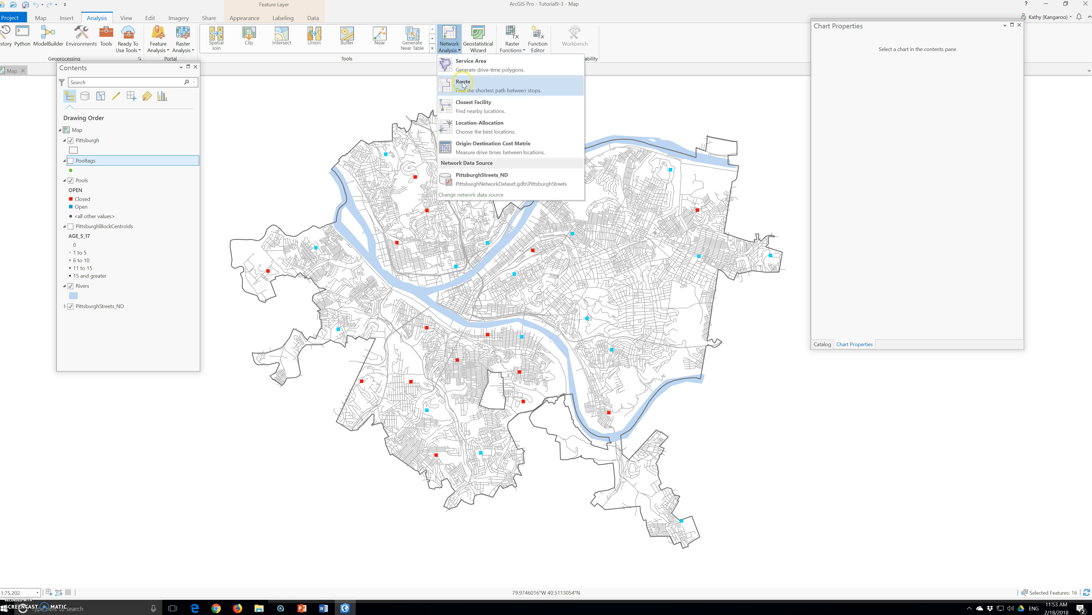
left_click(478, 71)
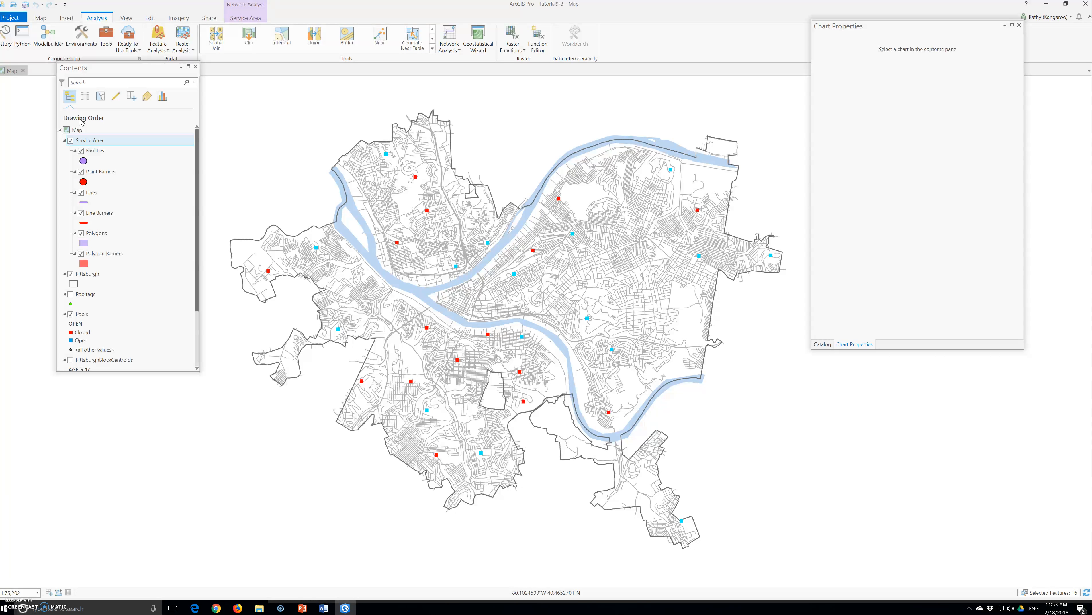
left_click(84, 143)
right_click(84, 142)
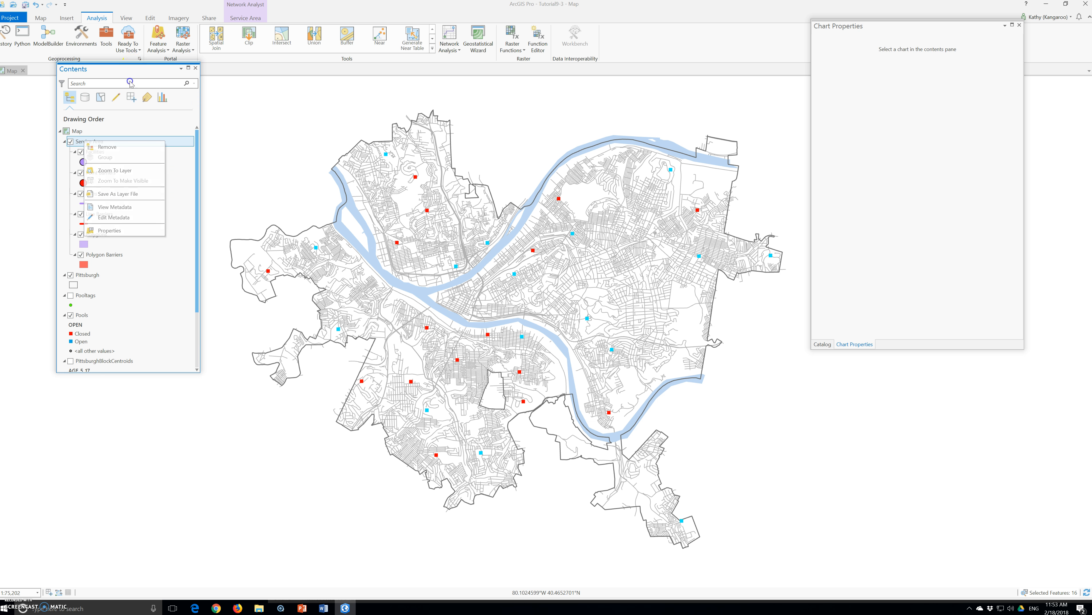
left_click_drag(132, 64, 118, 122)
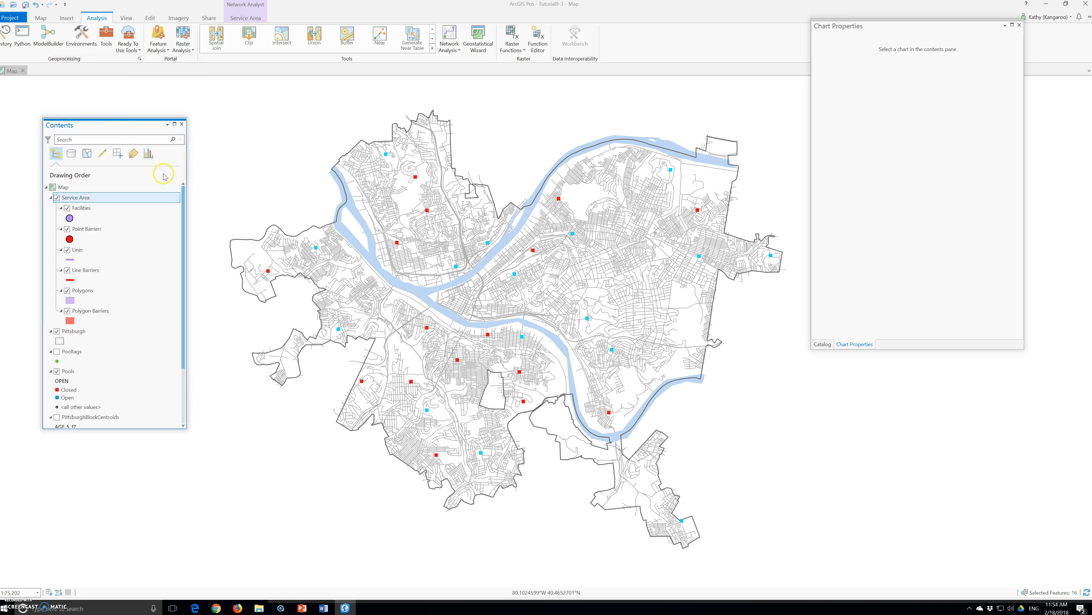
left_click(449, 43)
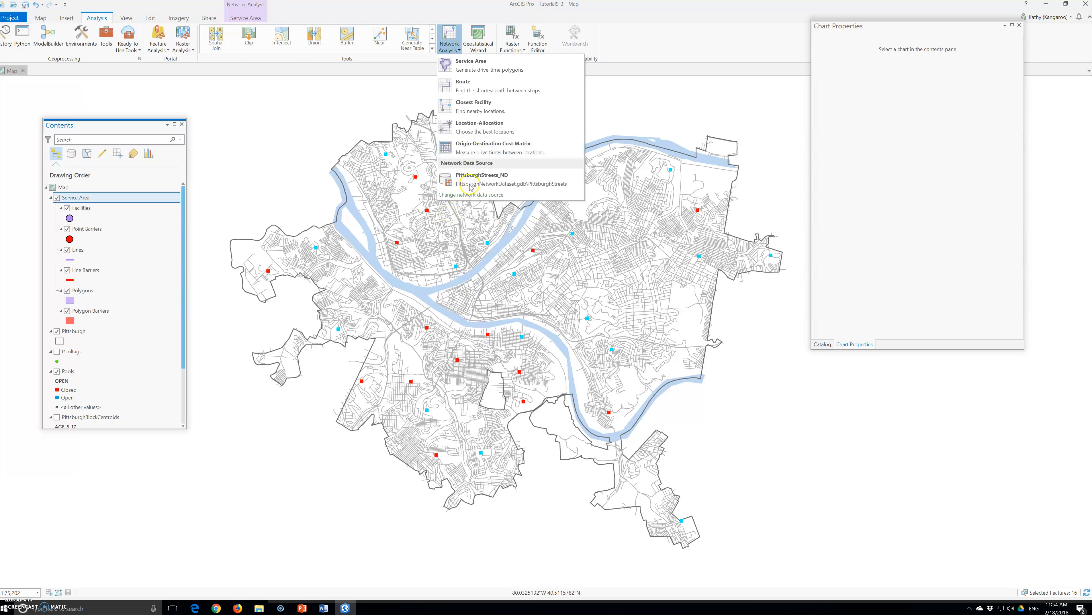
left_click(465, 196)
left_click(616, 117)
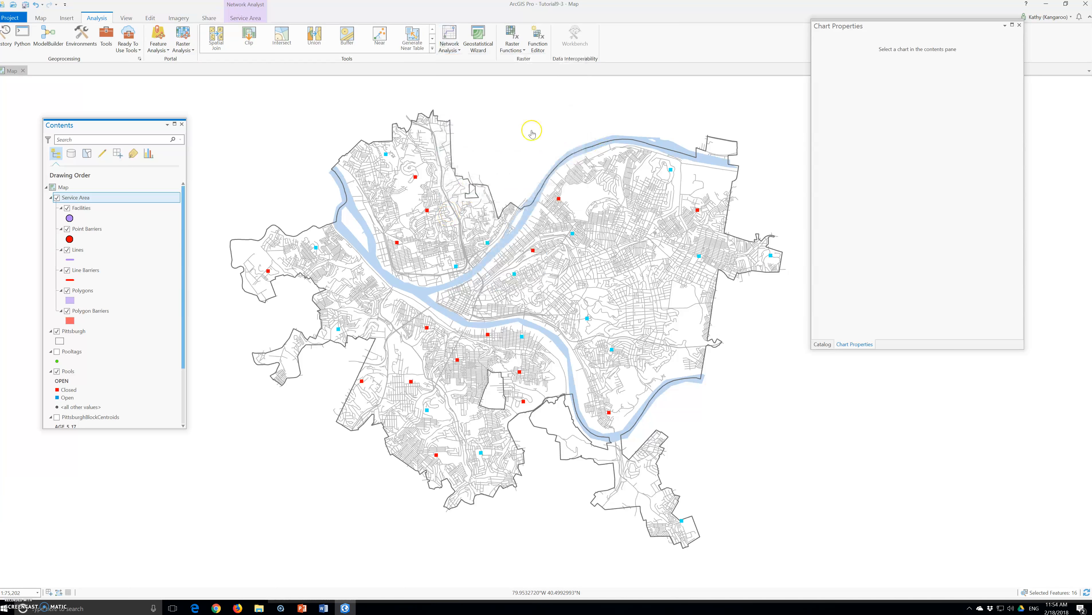
- Close the Chart Properties pane
left_click(1019, 25)
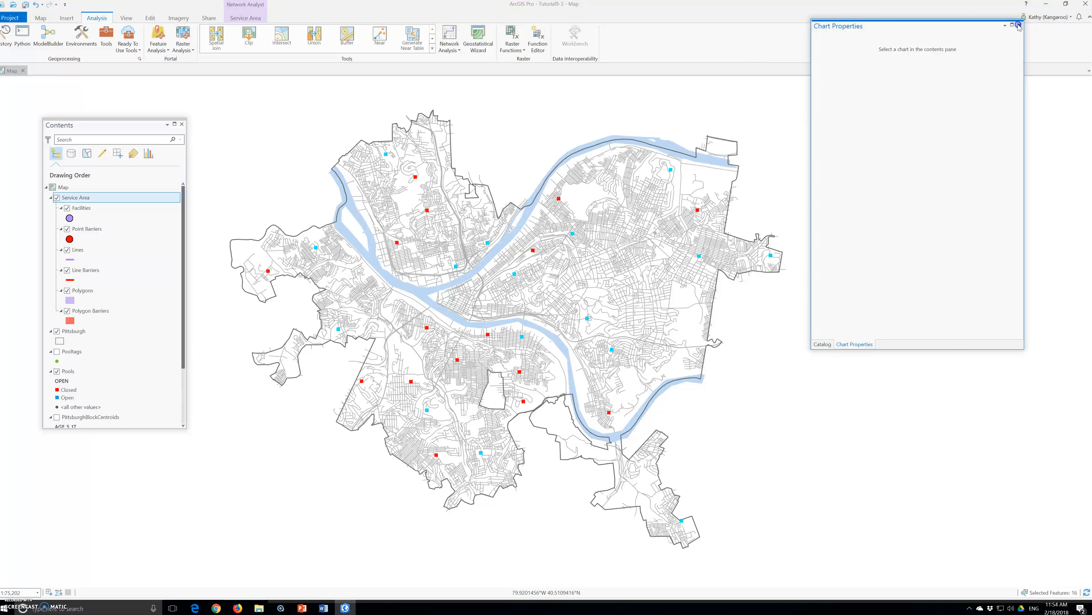
left_click(1019, 25)
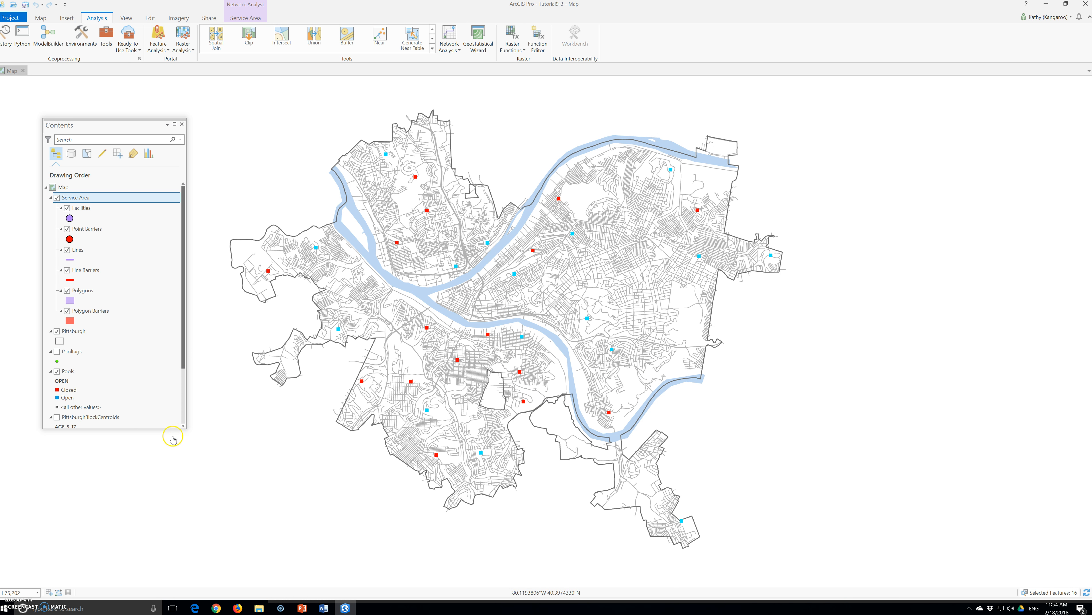
left_click(185, 426)
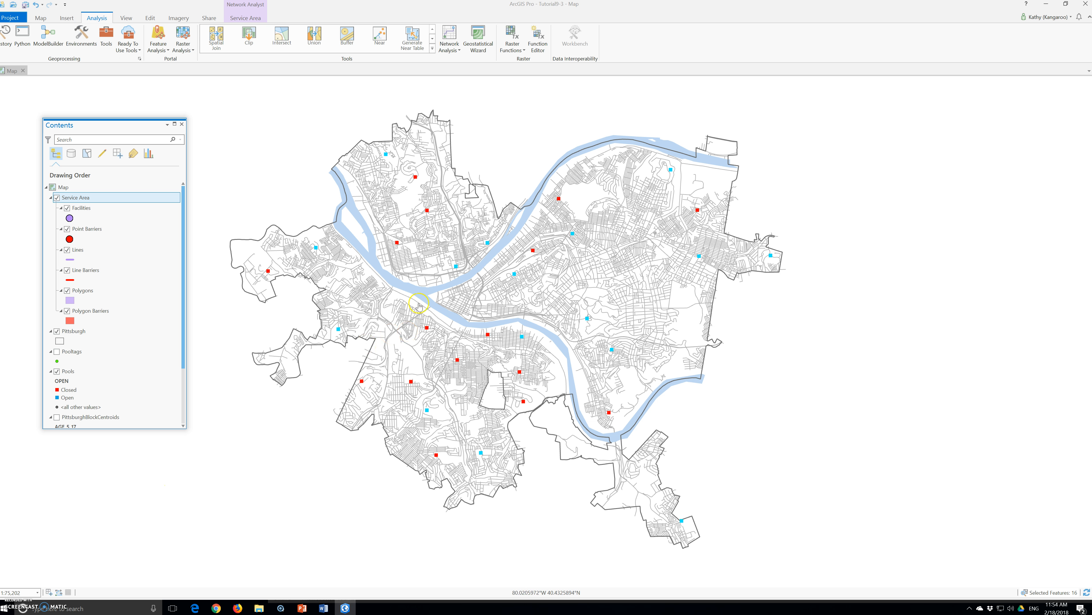
left_click(453, 35)
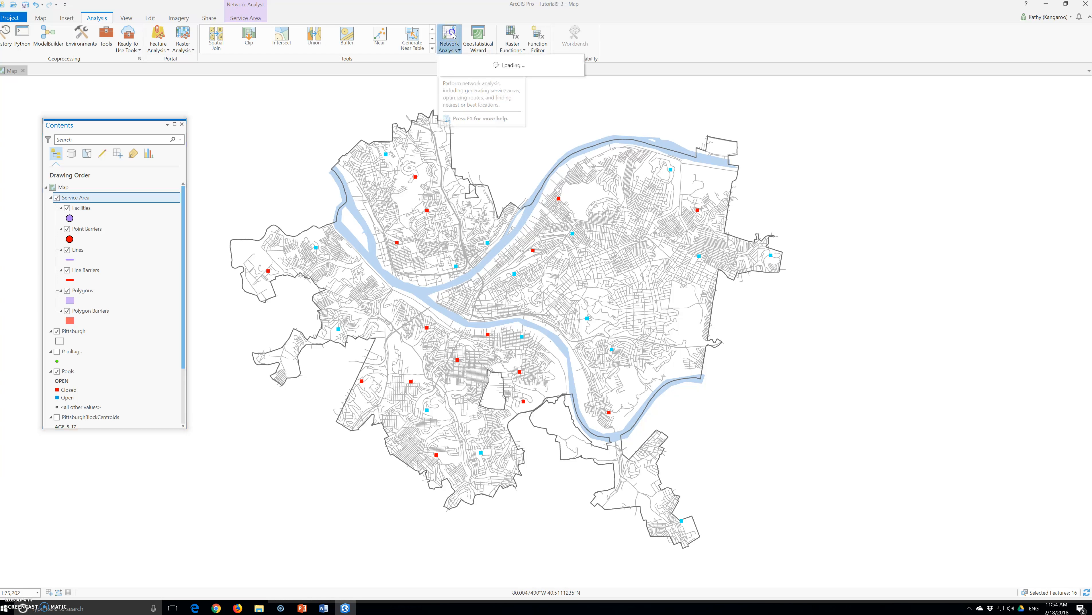
left_click(468, 68)
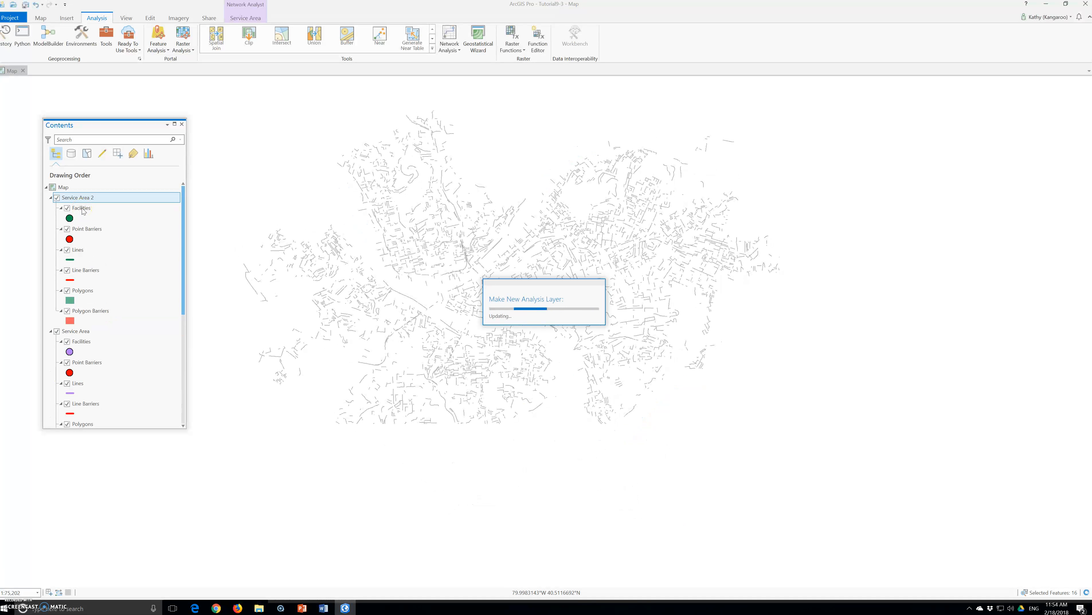
right_click(80, 199)
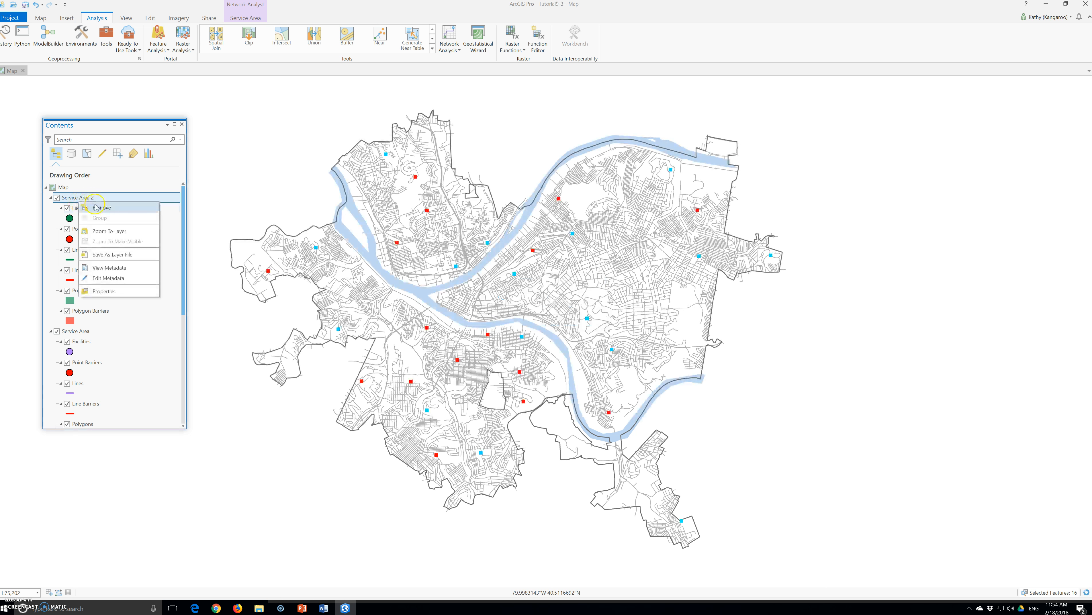
left_click(101, 207)
- Open the options for the Service Area's Facilities sublayer
left_click(77, 198)
left_click(78, 215)
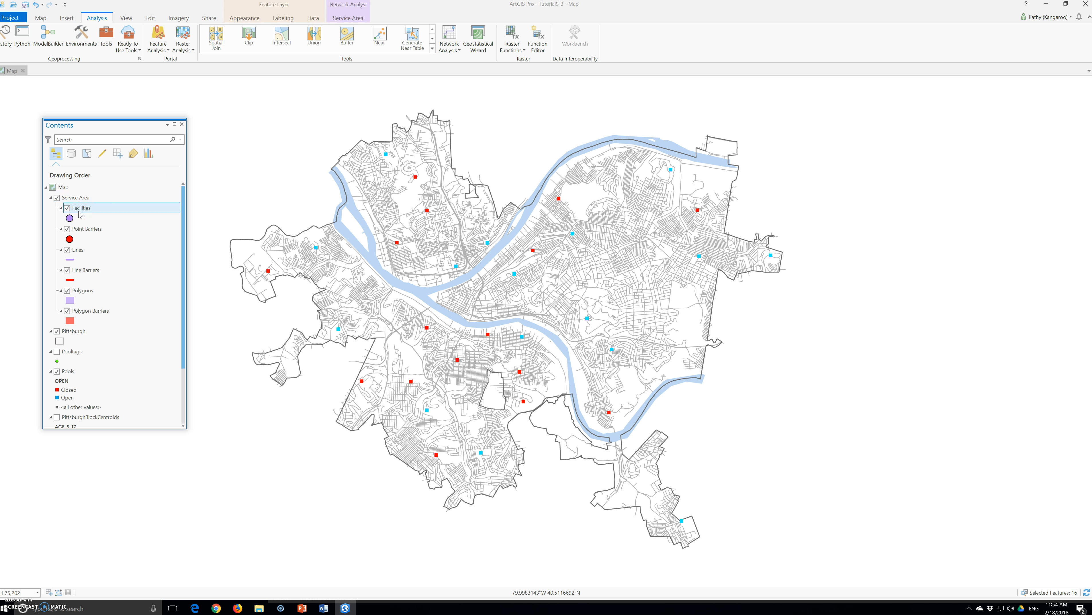
right_click(80, 214)
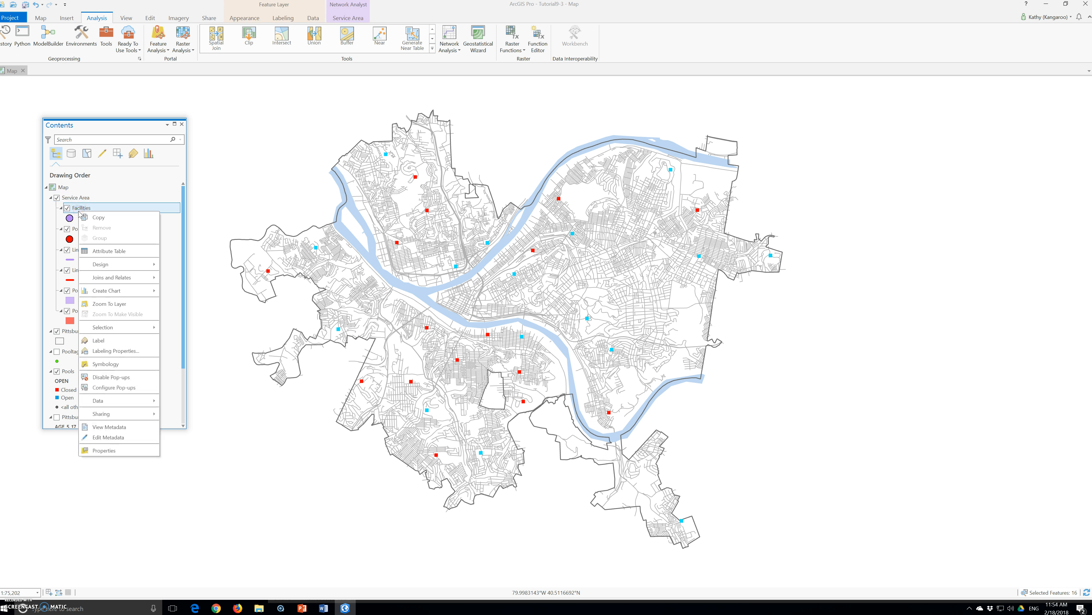